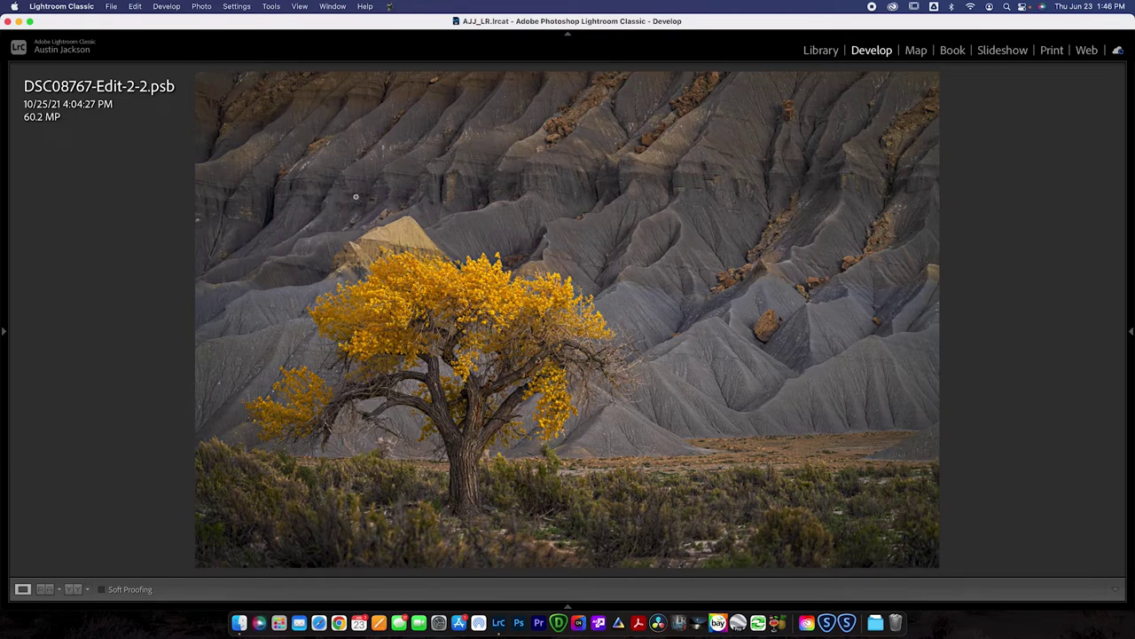
- Check the sharpness of the yellow tree photo DSC08767-Edit-2-2.psb up close and open it for editing in Topaz Sharpen AI
mouse_move(257, 607)
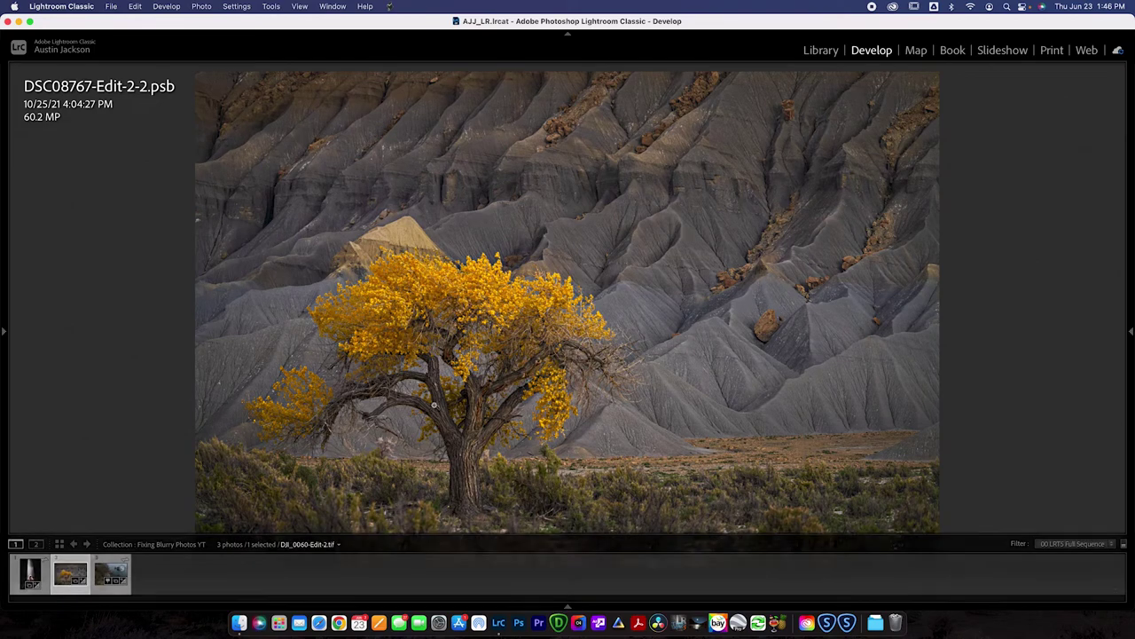
left_click(495, 321)
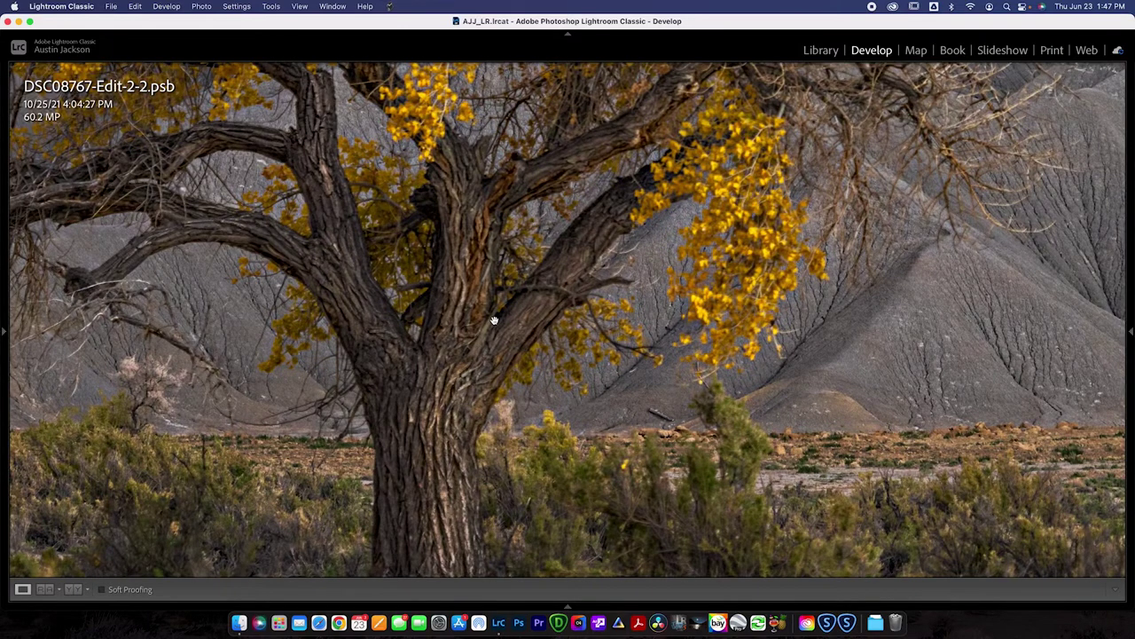
left_click_drag(479, 309, 576, 343)
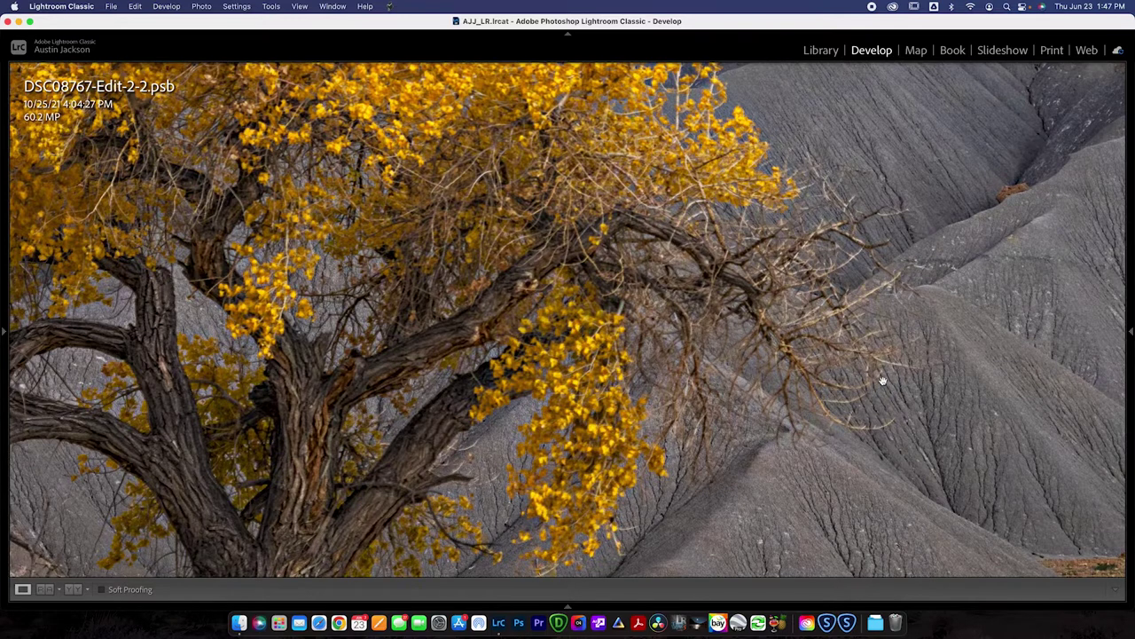
left_click(429, 216)
left_click(429, 216)
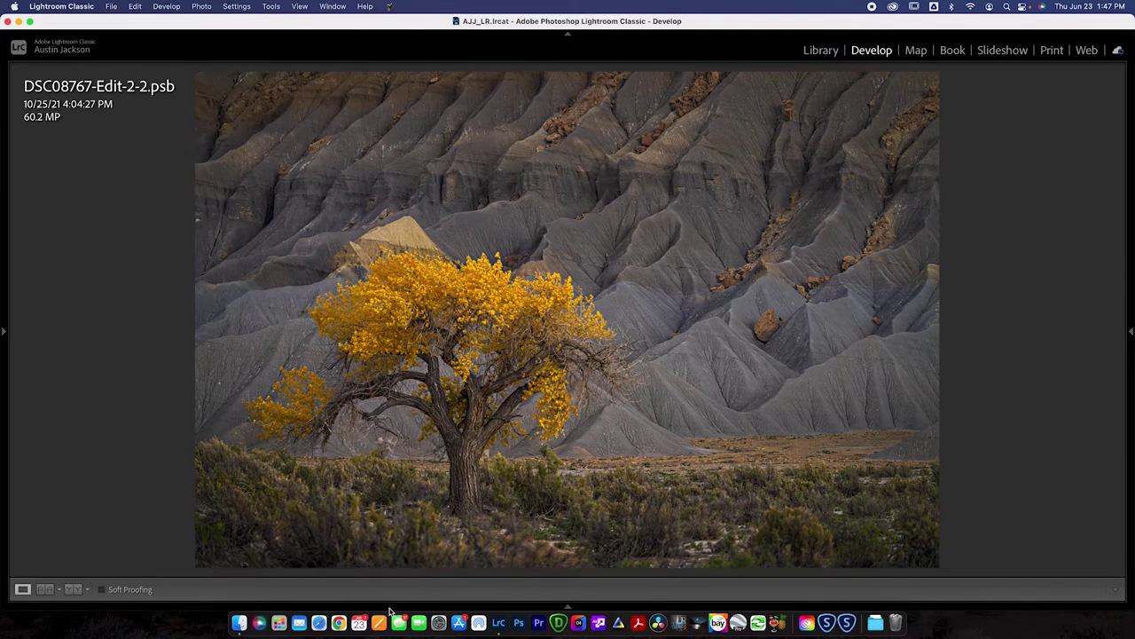
mouse_move(395, 604)
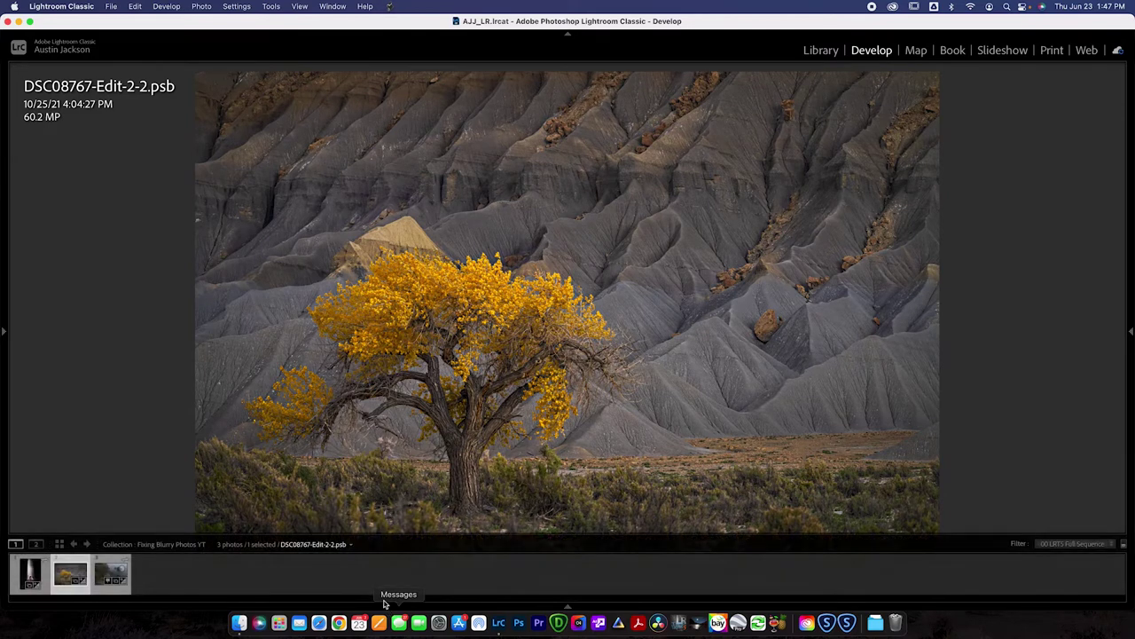
right_click(65, 580)
mouse_move(113, 367)
mouse_move(116, 327)
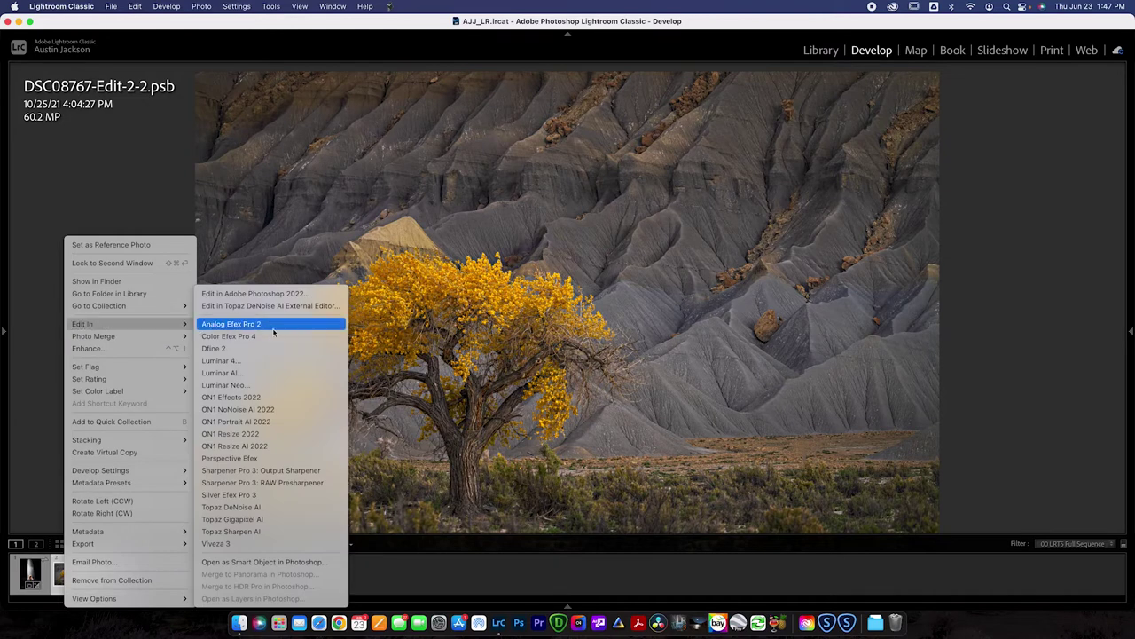
left_click(270, 532)
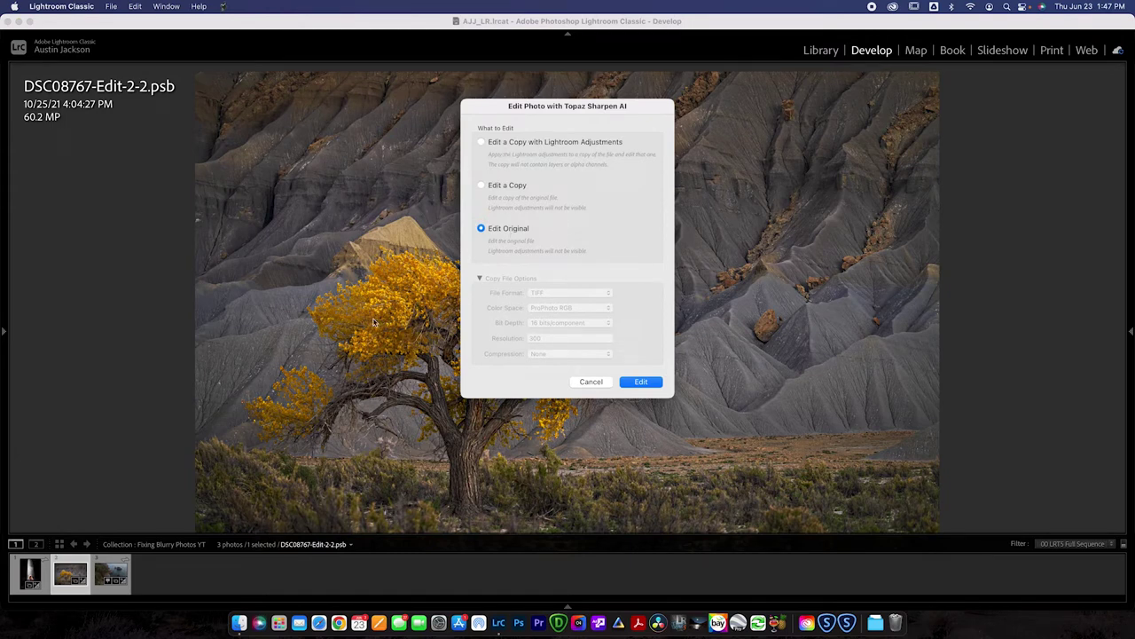
left_click(639, 381)
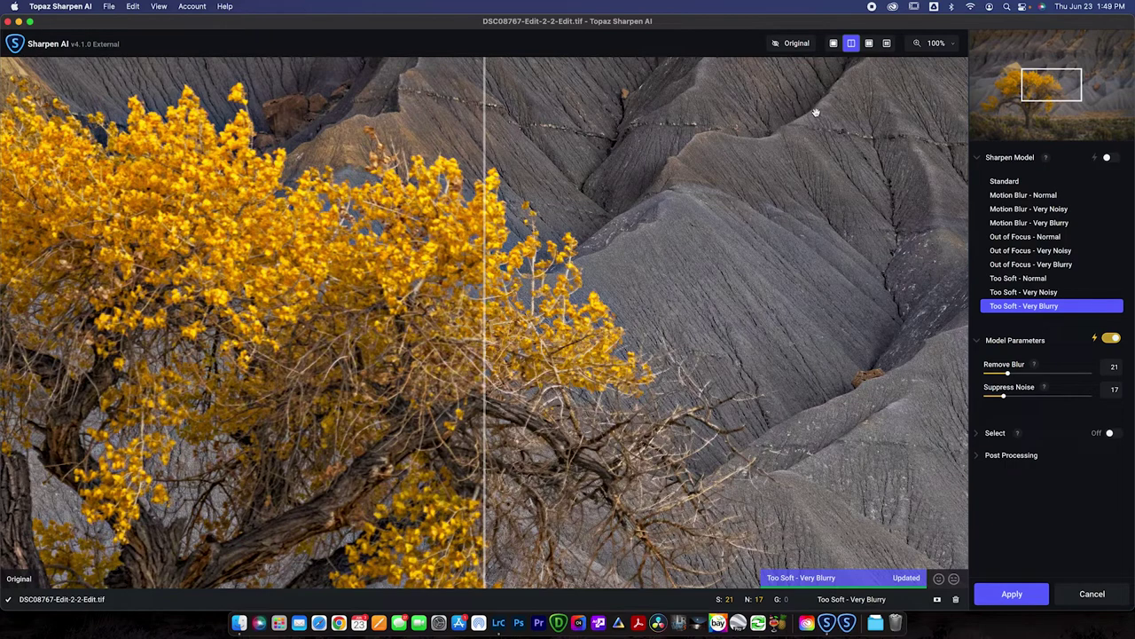
- Turn on automatic sharpen model detection and show the tree photo in Comparison View
left_click(1109, 159)
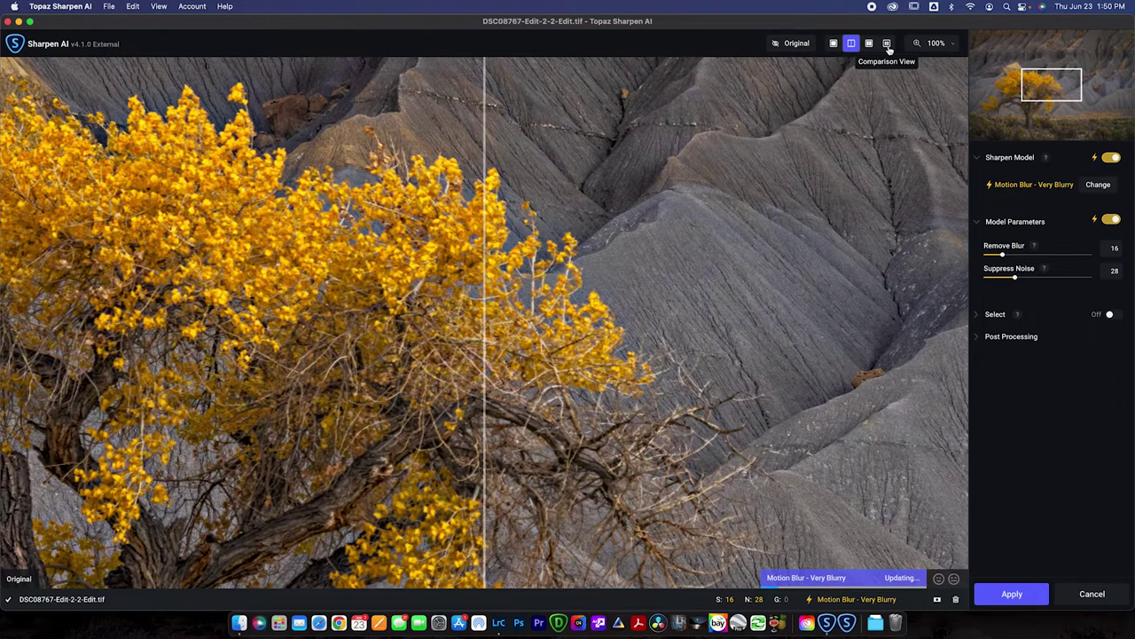
left_click(887, 44)
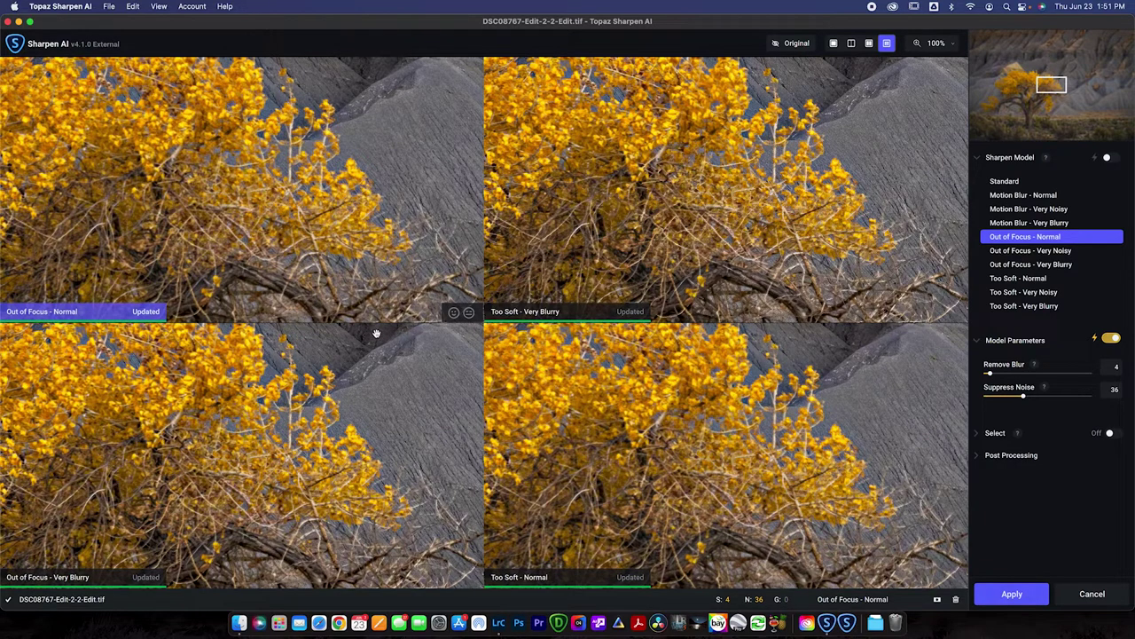
- Change the Too Soft - Very Blurry preview to Motion Blur - Normal and set Remove Blur to 35 for Out of Focus - Normal
left_click(572, 267)
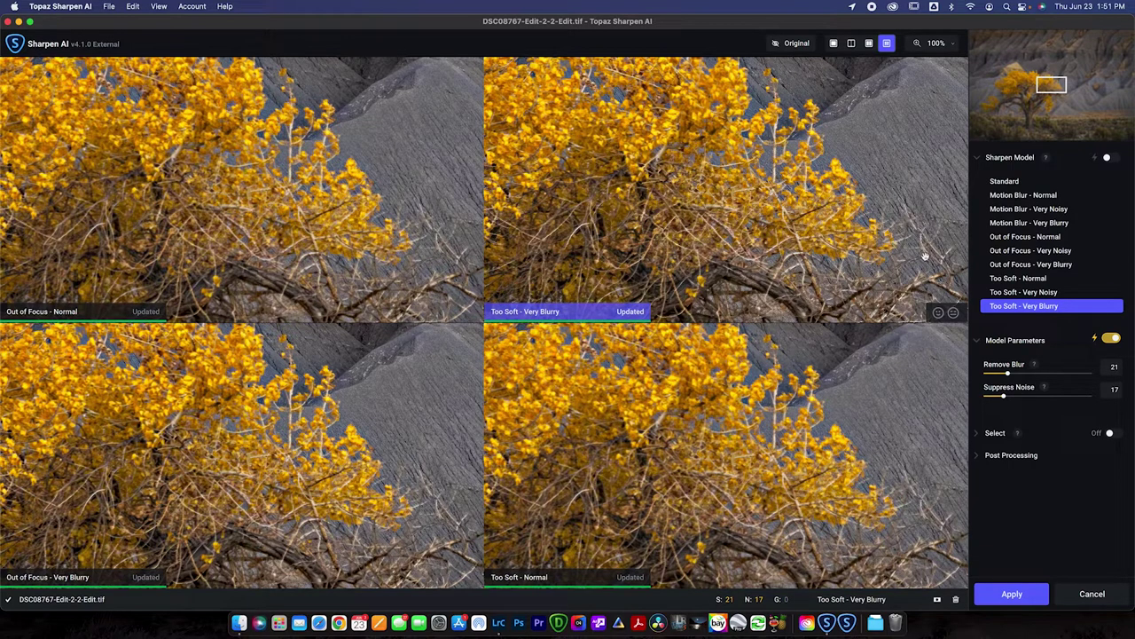
left_click(1007, 205)
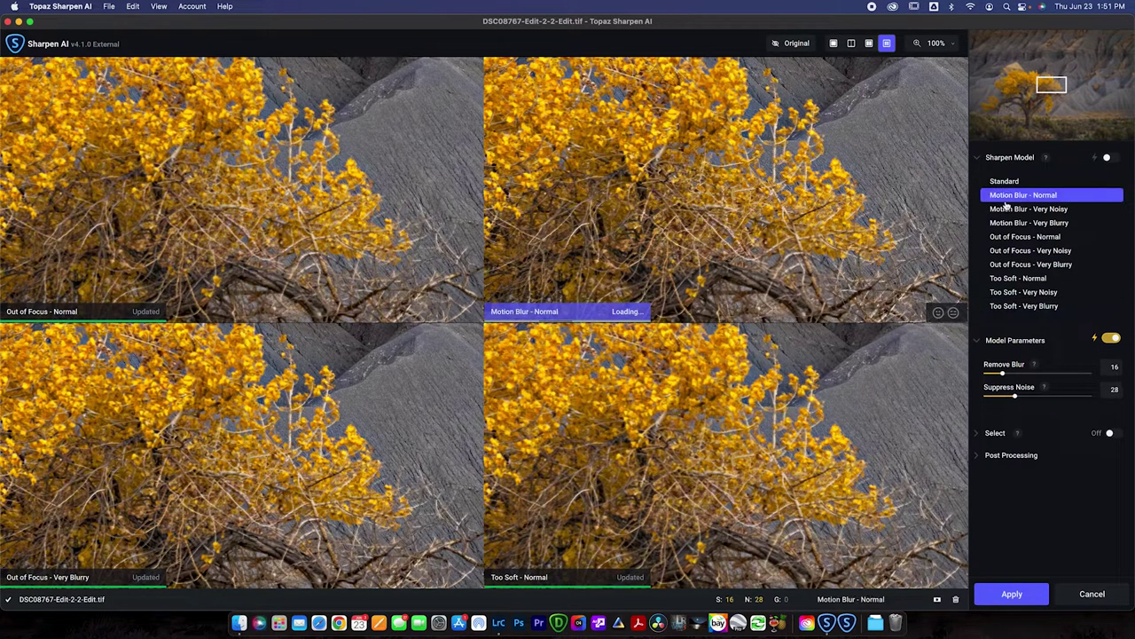
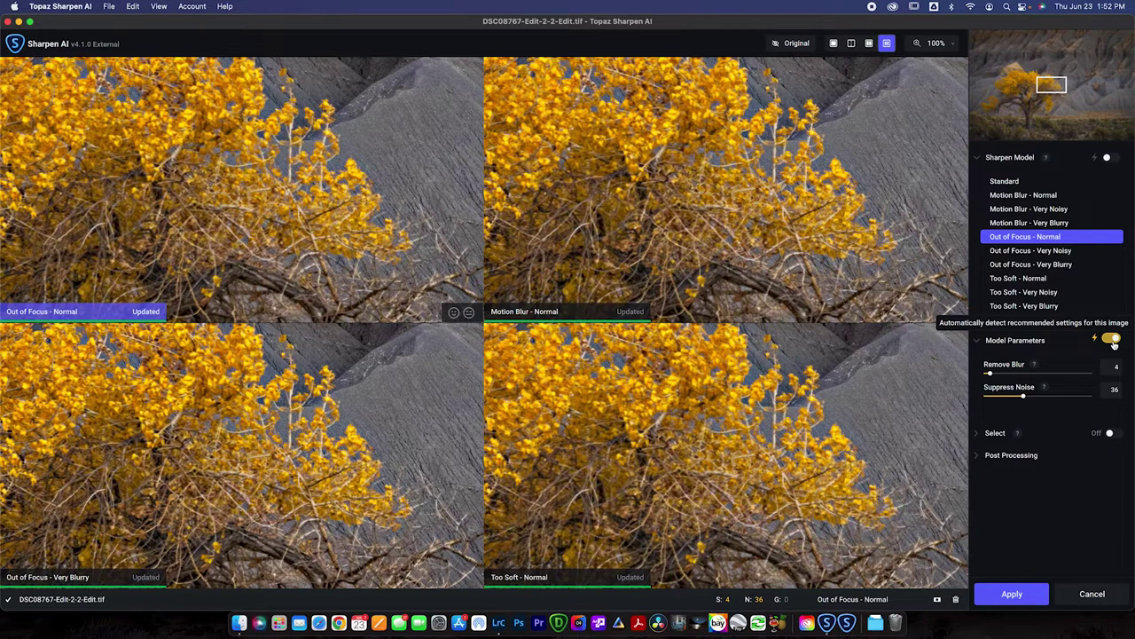
left_click_drag(992, 374, 1023, 375)
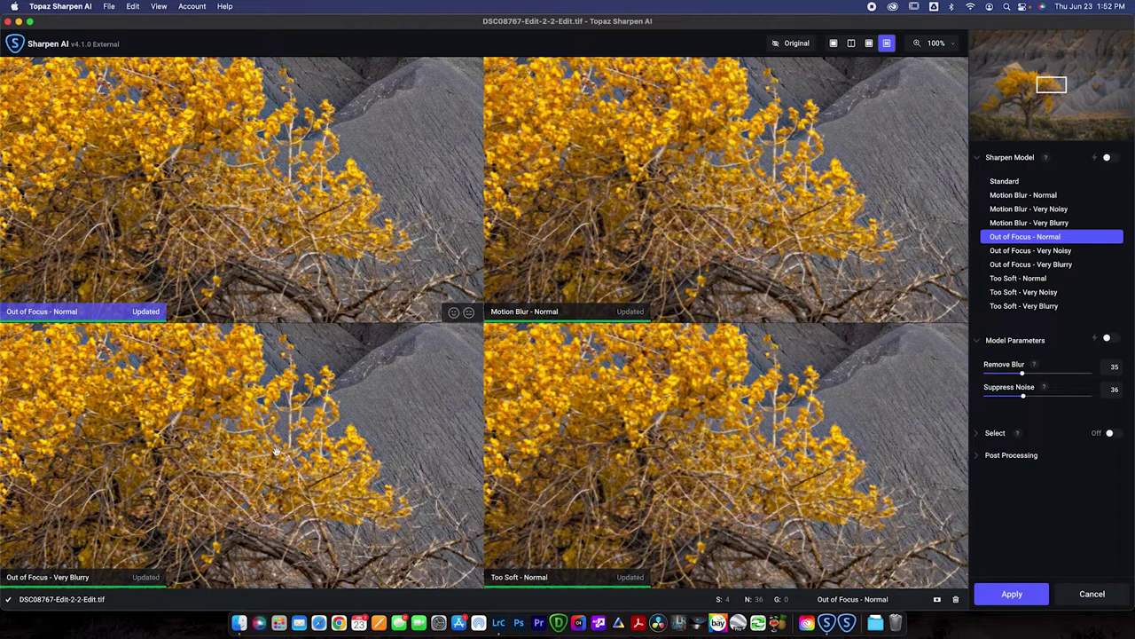
- Choose the Out of Focus - Very Blurry preview in split view and compare it with the original across the foliage and trunk
double_click(393, 396)
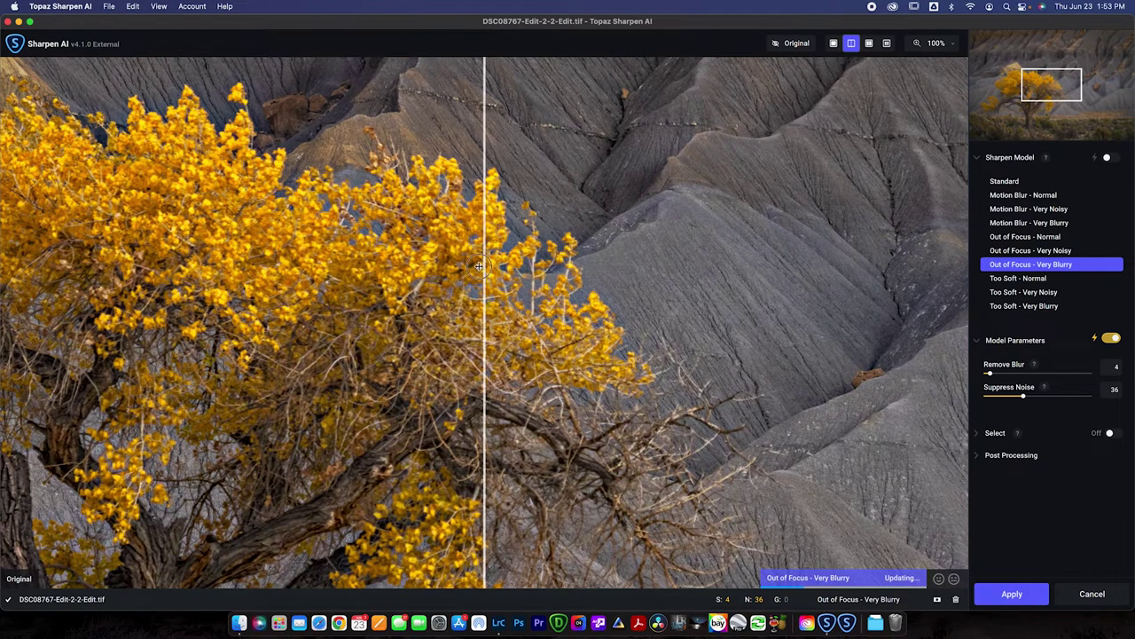
left_click_drag(484, 266, 583, 258)
left_click_drag(260, 245, 501, 246)
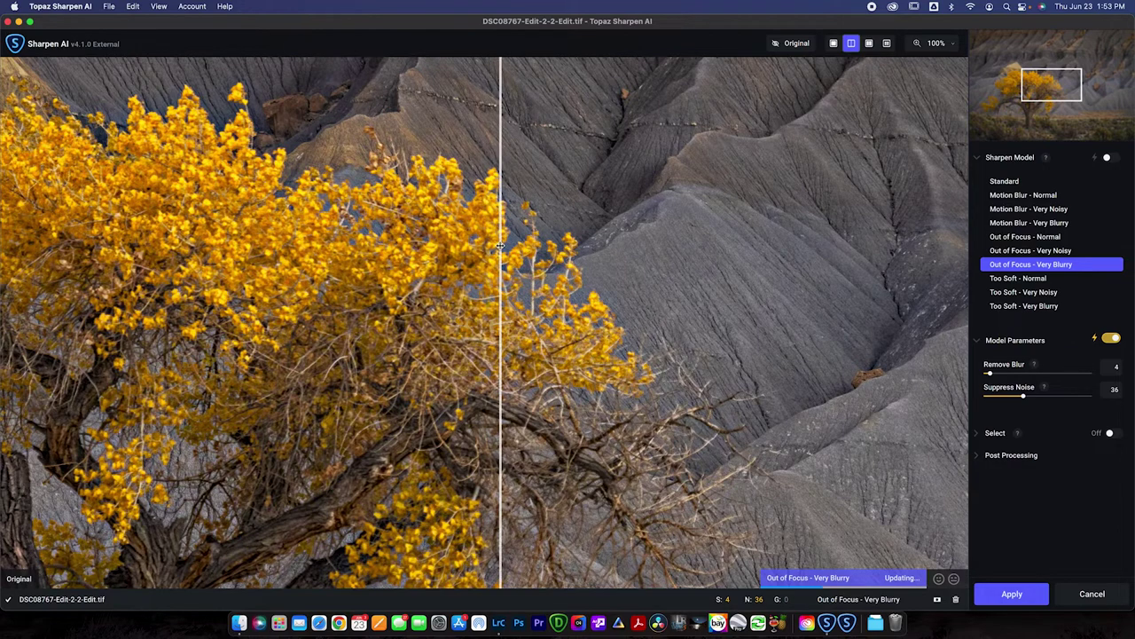
left_click(955, 47)
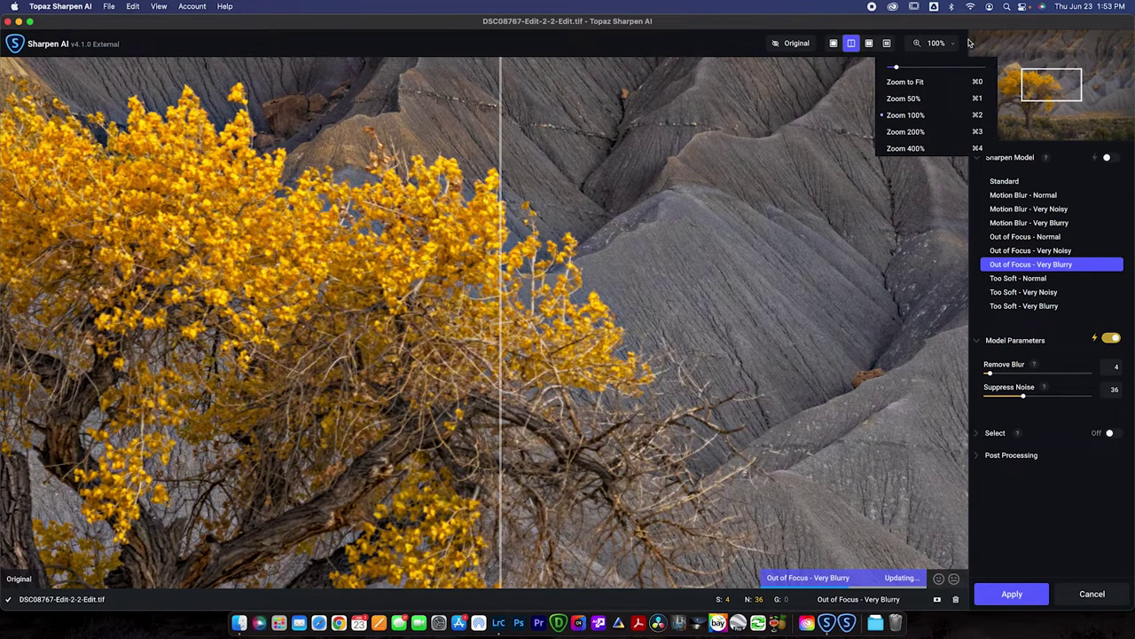
left_click(967, 44)
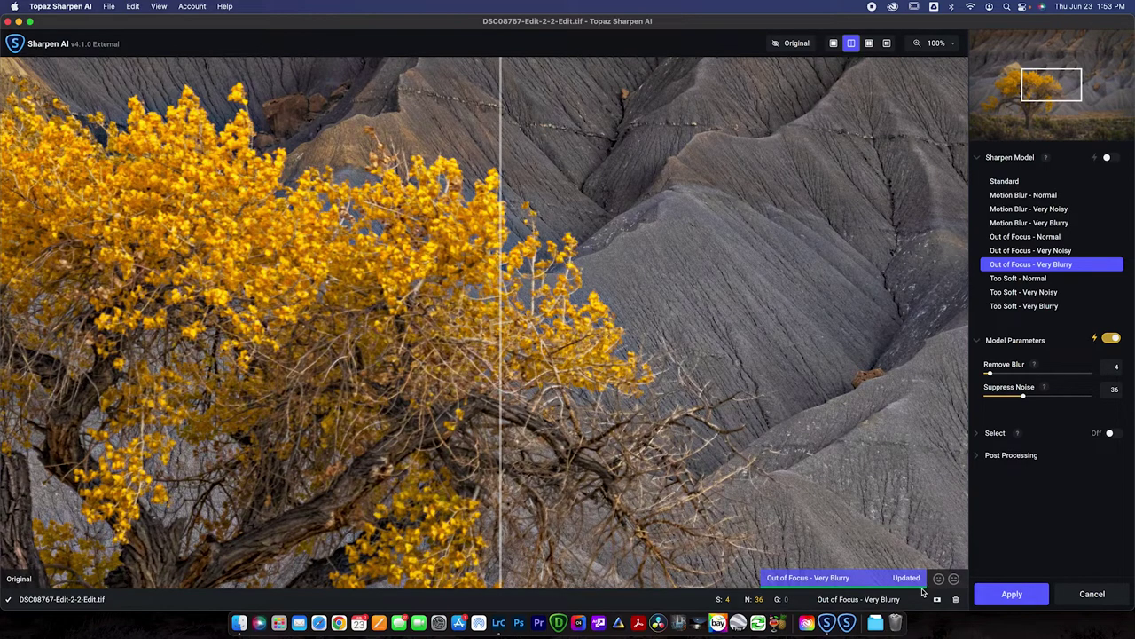
left_click_drag(501, 401, 198, 381)
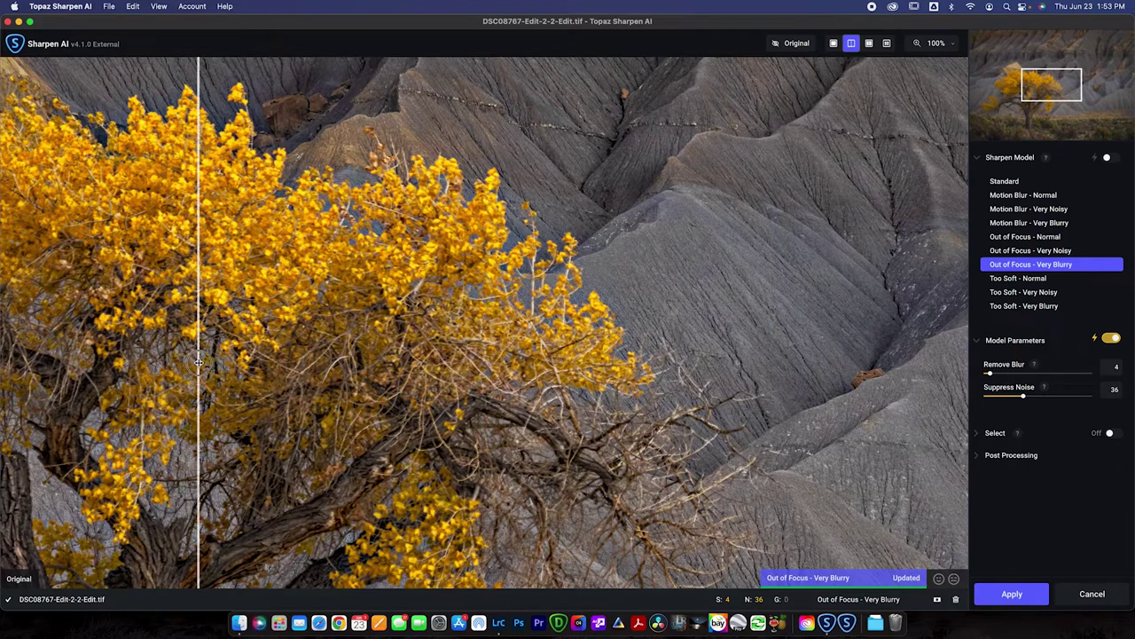
left_click_drag(260, 460, 570, 72)
left_click_drag(441, 362, 499, 318)
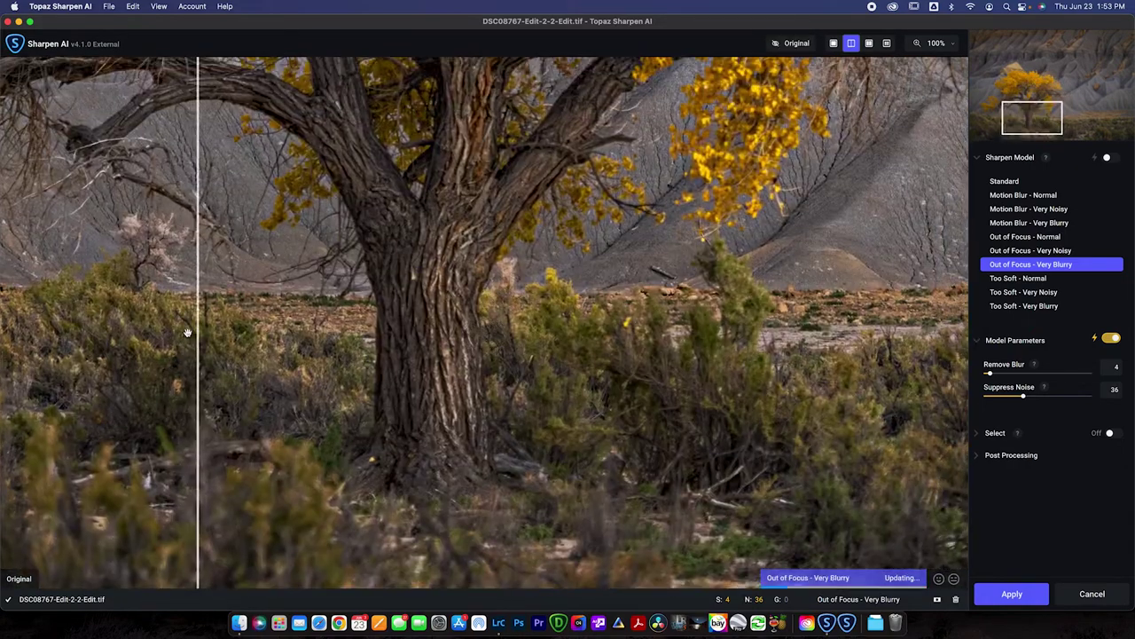
left_click_drag(205, 330, 437, 328)
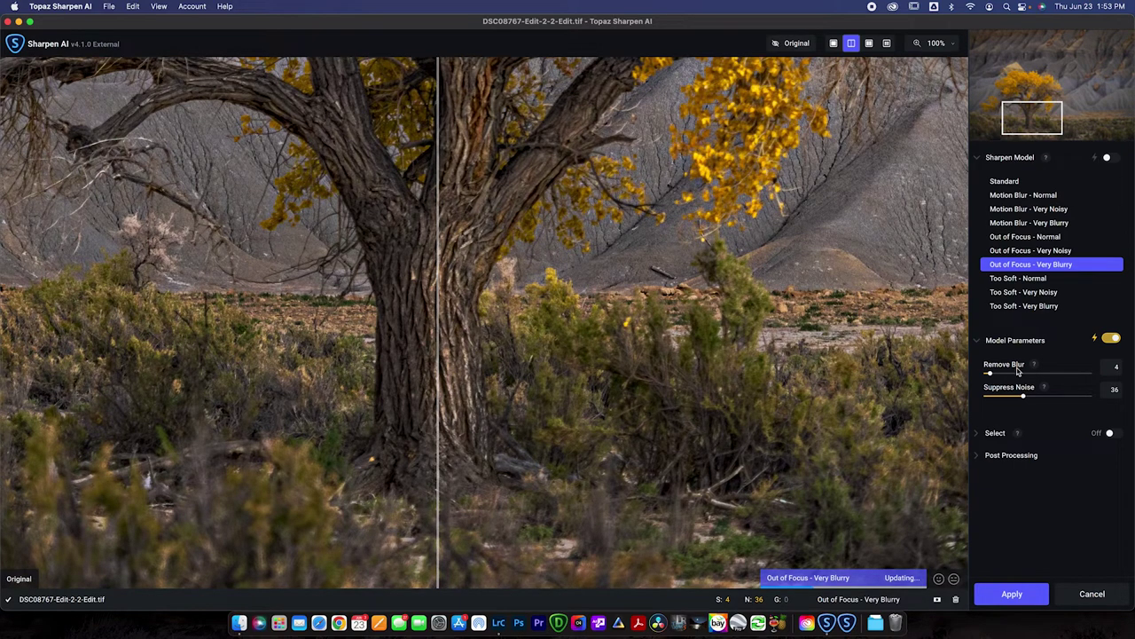
- Examine the Select and Post Processing options, including Add Grain, and collapse them again
left_click(981, 434)
left_click(979, 436)
left_click(978, 437)
left_click(988, 457)
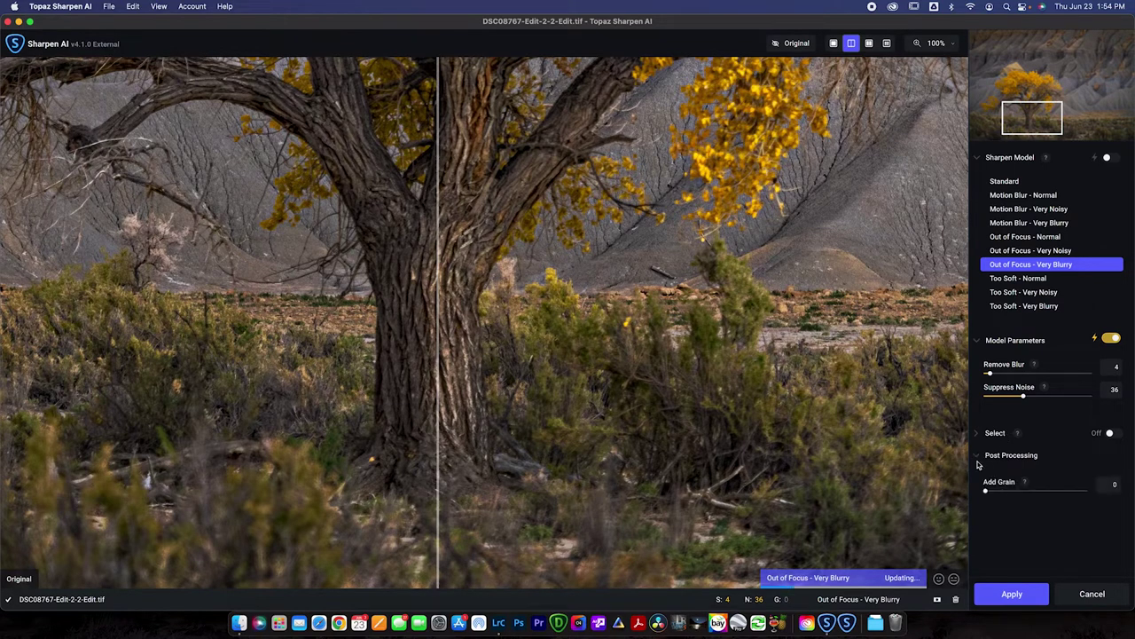
left_click(979, 457)
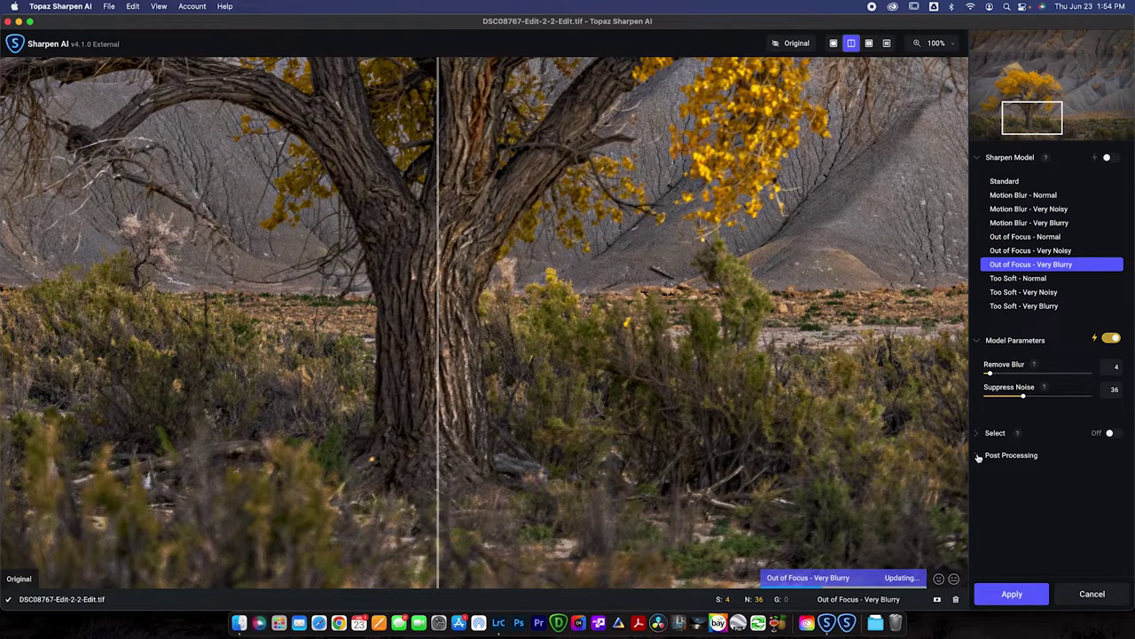
- Set Remove Blur to 63 for the Out of Focus - Very Blurry model and compare the tree trunk with the original
left_click_drag(440, 369, 430, 355)
left_click_drag(263, 354, 447, 328)
left_click(1052, 373)
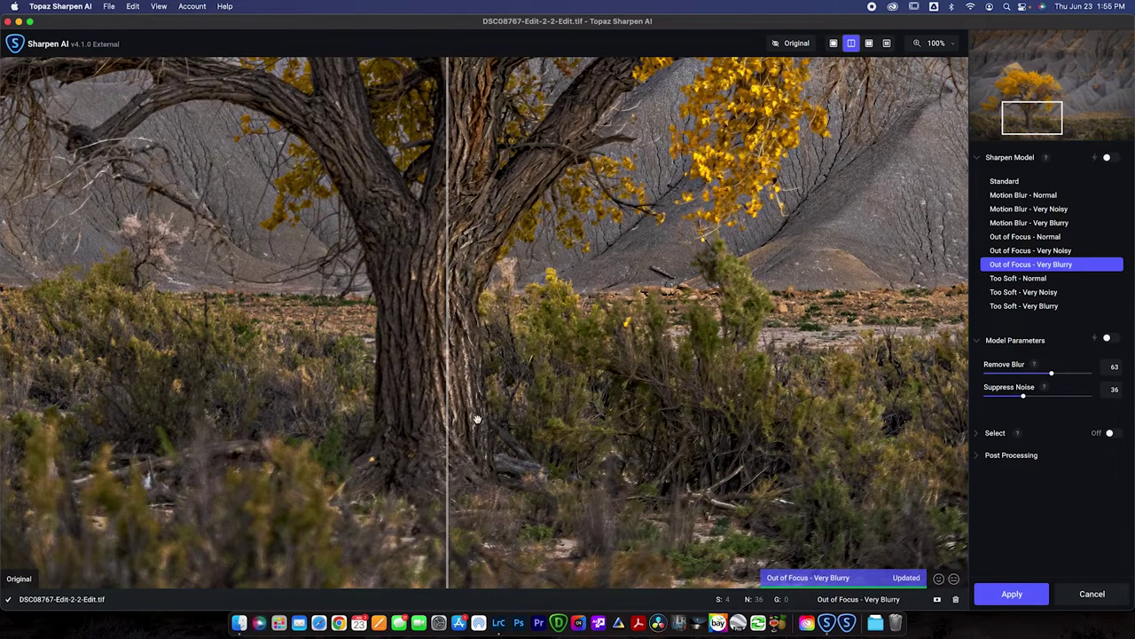
left_click_drag(453, 399, 302, 384)
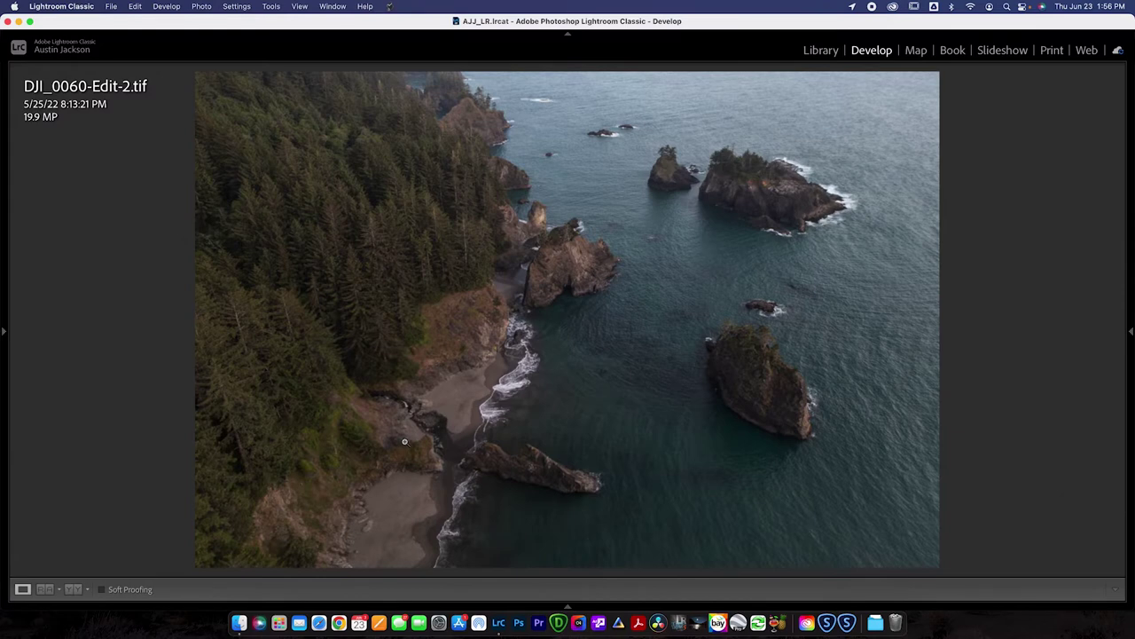
- Examine the sharpness of the rocks, cliffs and shoreline in the coastal photo DJI_0060-Edit-2.tif at high magnification
left_click(561, 277)
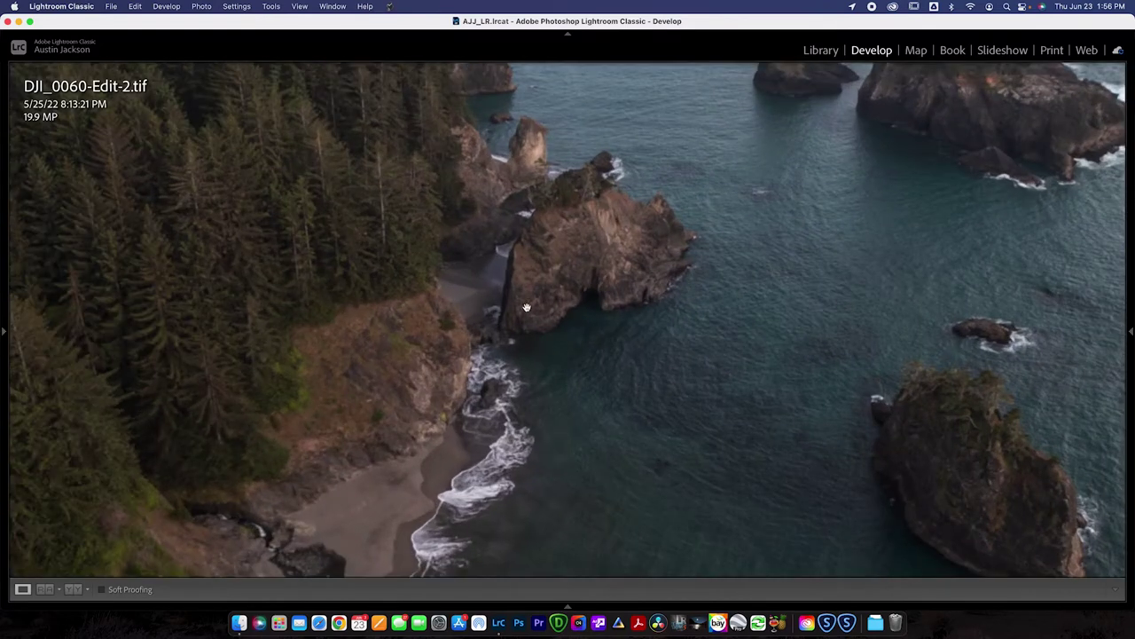
key("super+equal")
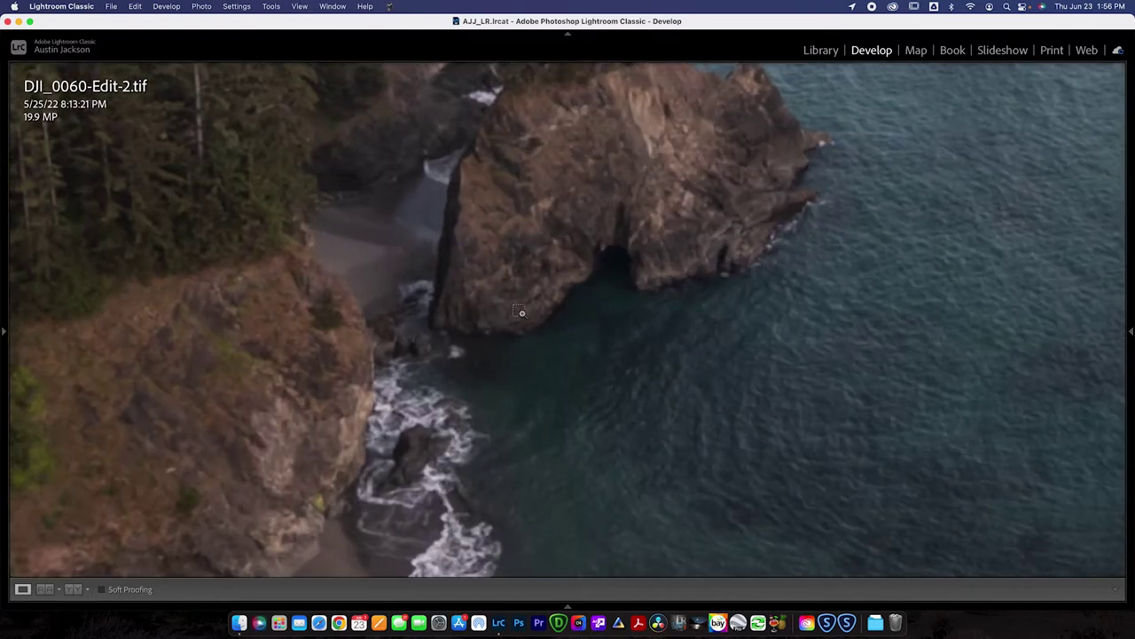
scroll(521, 312, "left", 5)
scroll(521, 312, "down", 2)
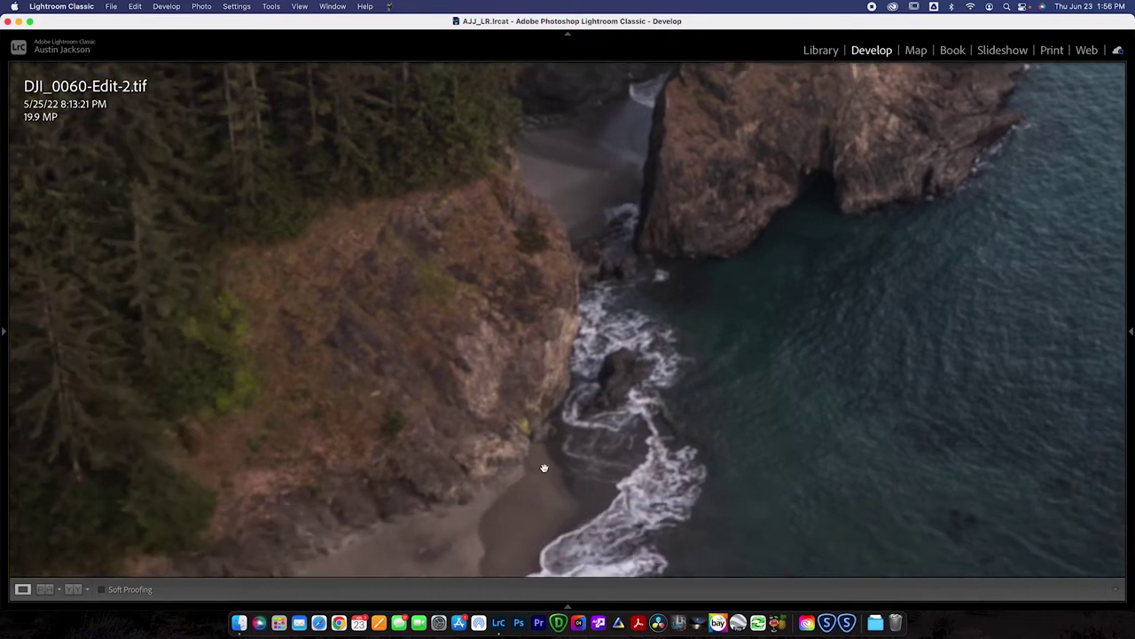
scroll(544, 468, "down", 5)
scroll(544, 468, "right", 4)
scroll(376, 375, "down", 3)
scroll(375, 375, "left", 6)
scroll(623, 240, "down", 2)
scroll(624, 240, "right", 2)
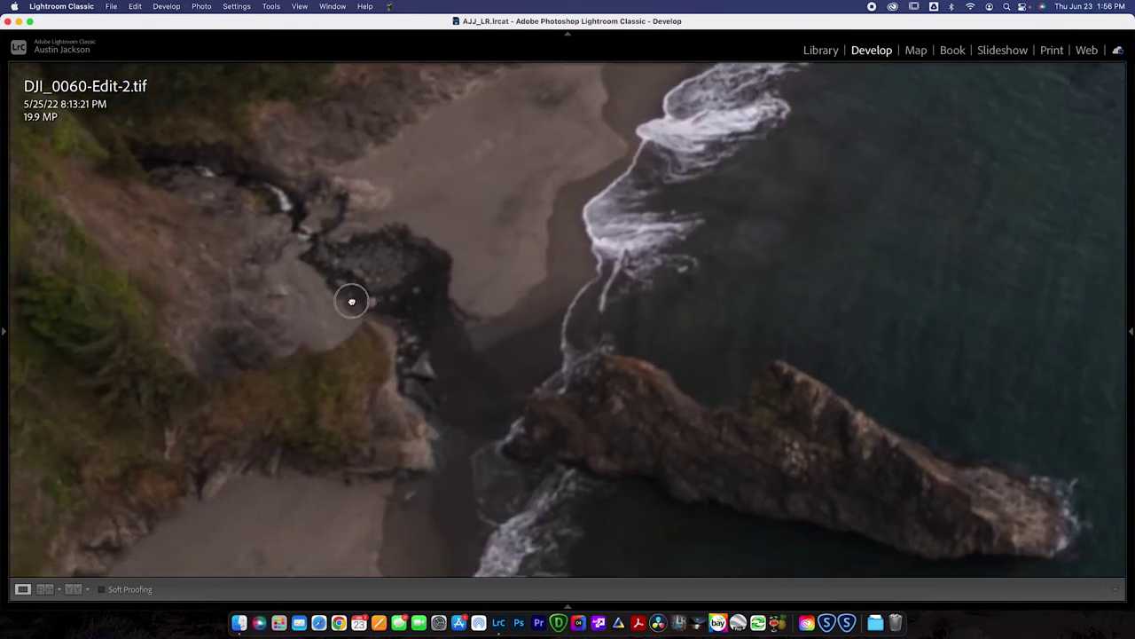
scroll(352, 302, "down", 2)
key("z")
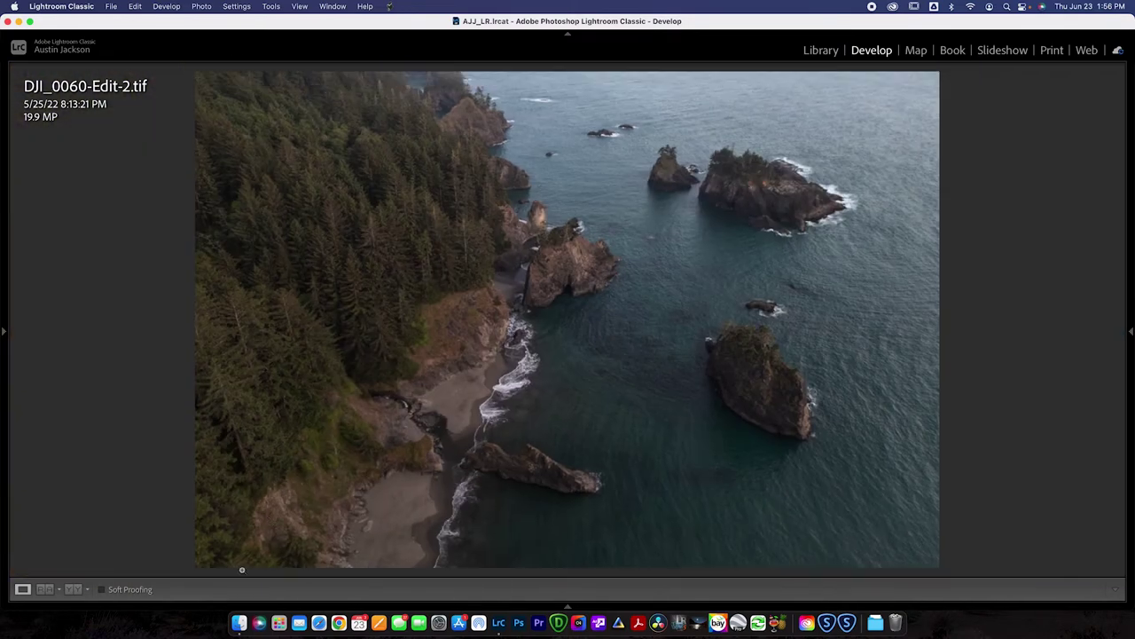
- Open the coastal photo DJI_0060-Edit-2.tif in Topaz Sharpen AI with the Edit Original option
mouse_move(290, 607)
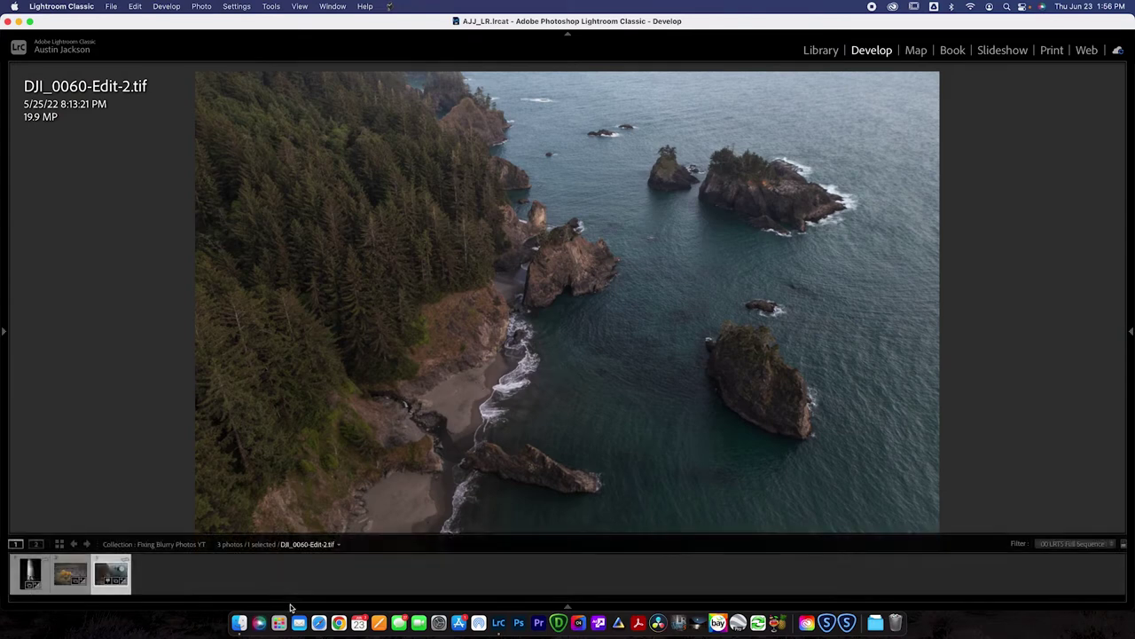
right_click(105, 575)
mouse_move(240, 326)
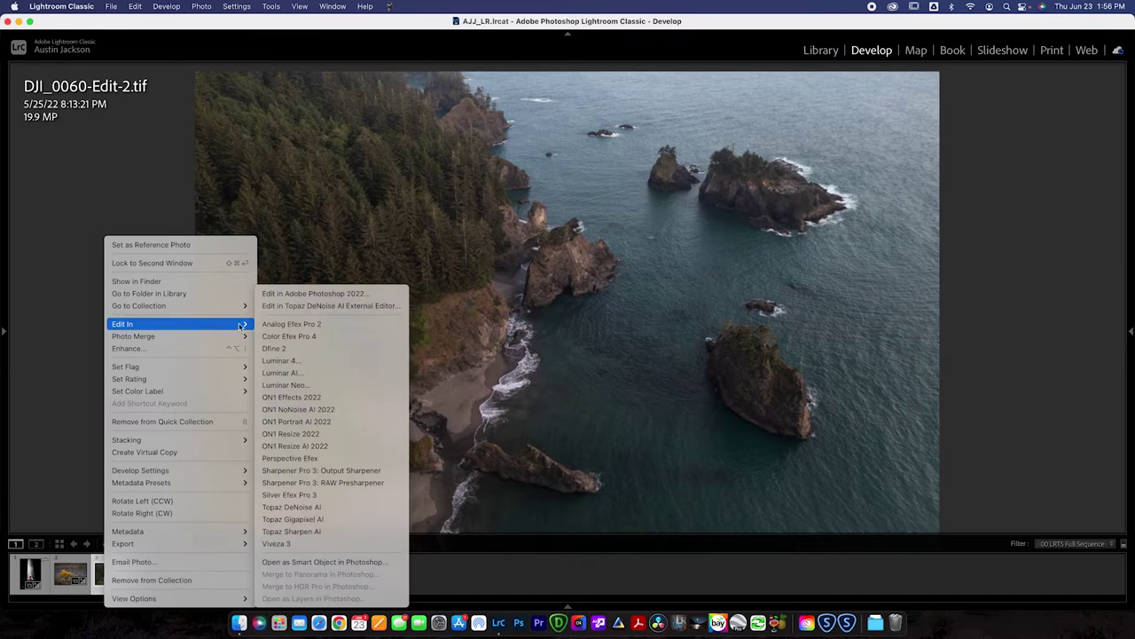
left_click(320, 534)
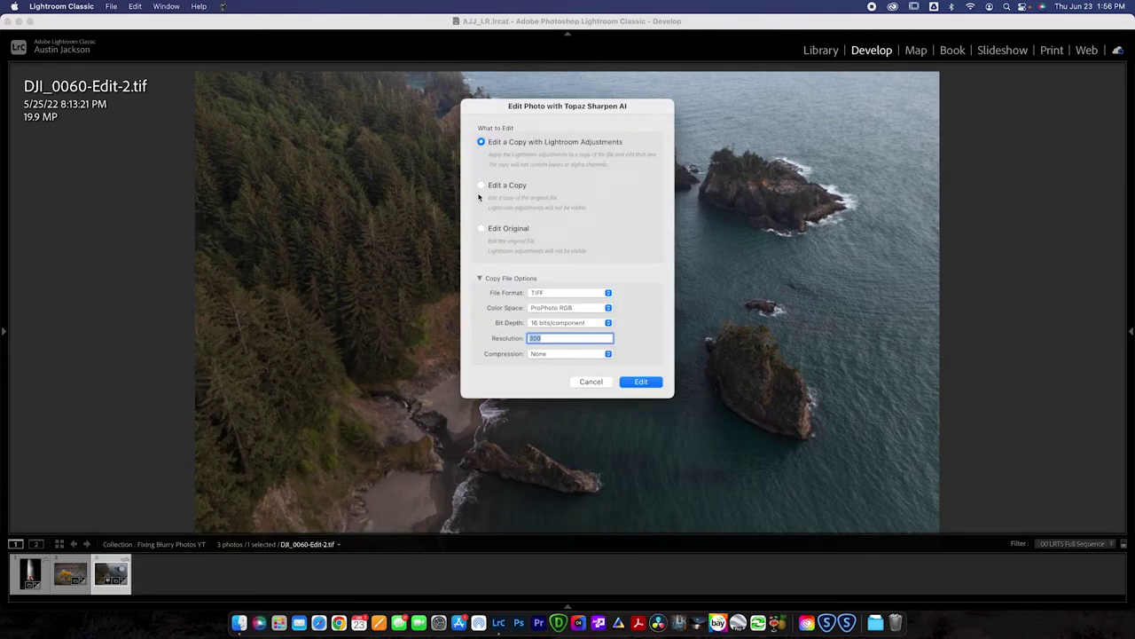
left_click(481, 228)
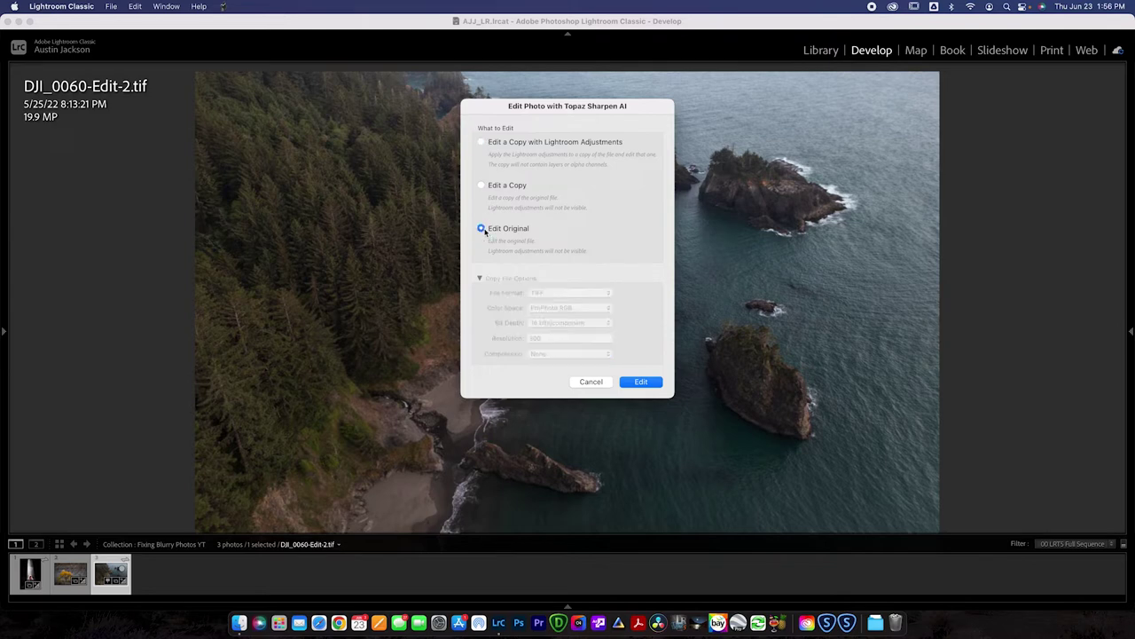
left_click(641, 381)
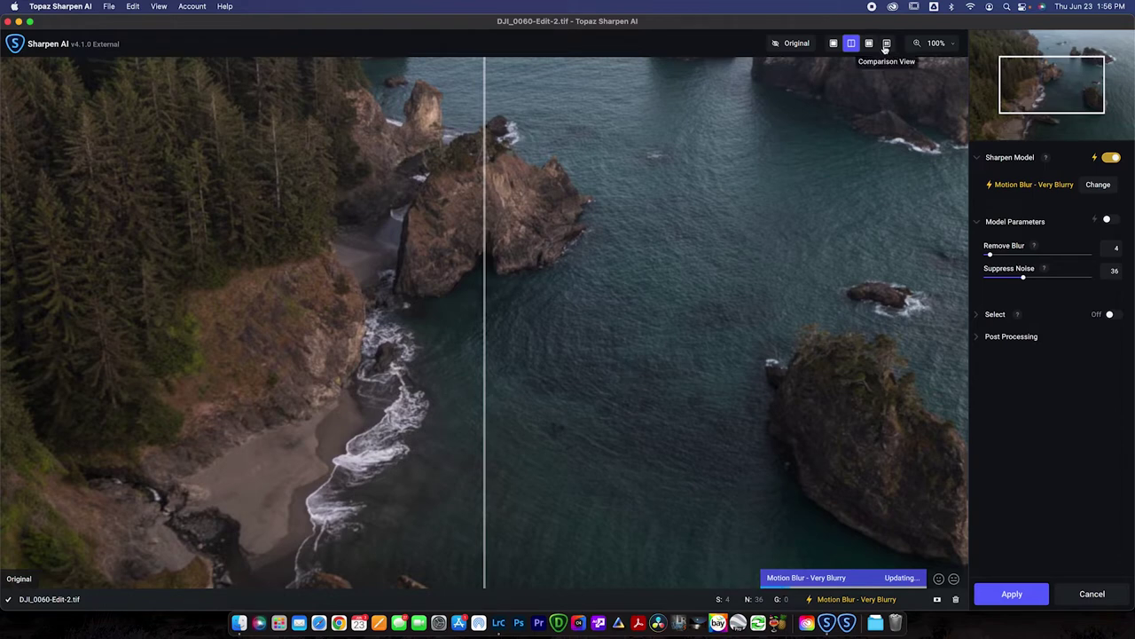
- Compare four sharpening models side by side on the arched rock at 200%, replacing Motion Blur - Normal with Too Soft - Very Blurry
left_click(885, 44)
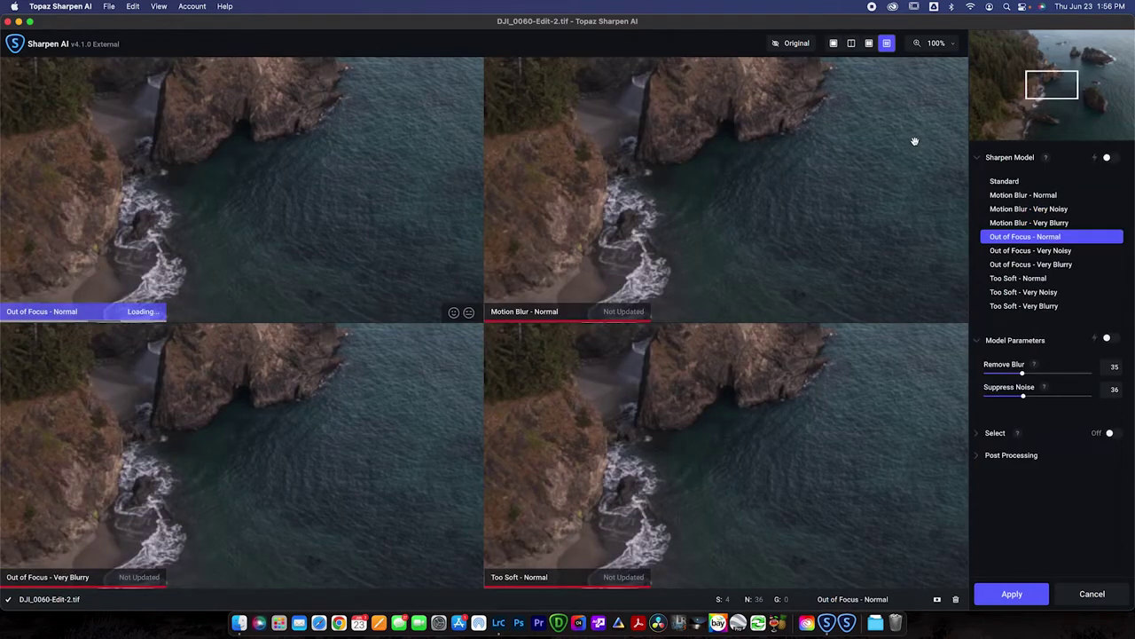
left_click_drag(293, 208, 321, 430)
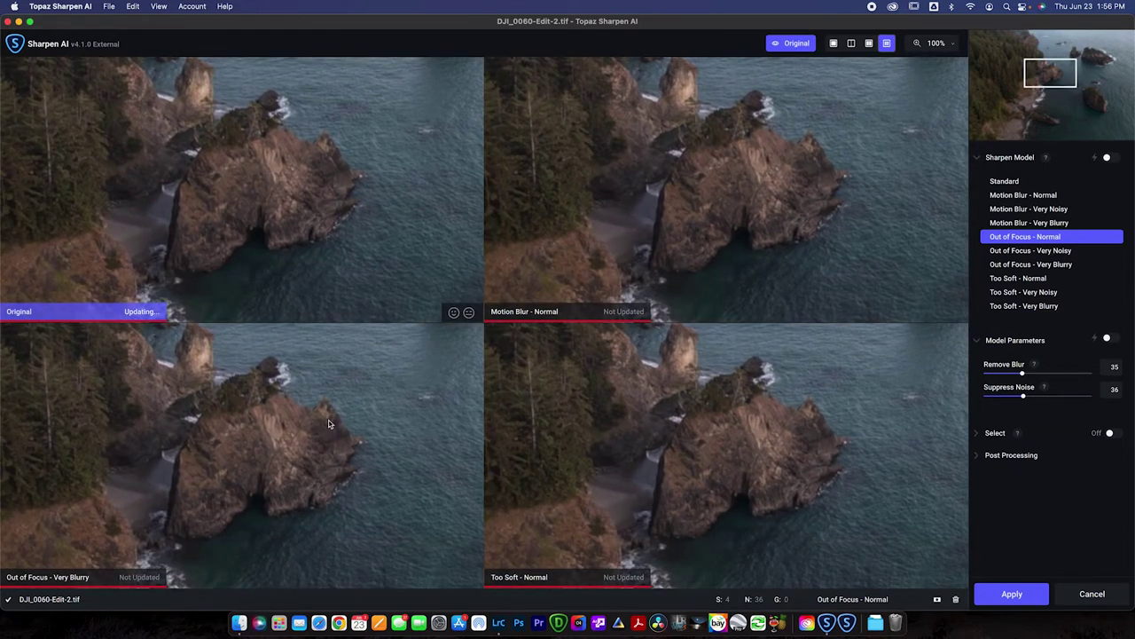
left_click(951, 45)
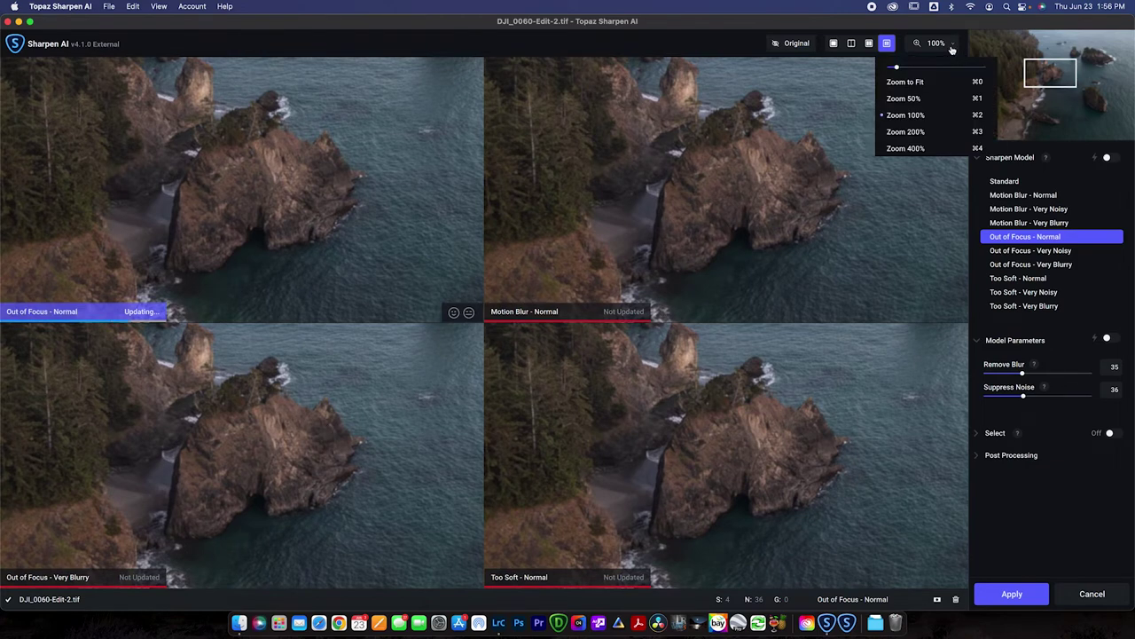
left_click(930, 117)
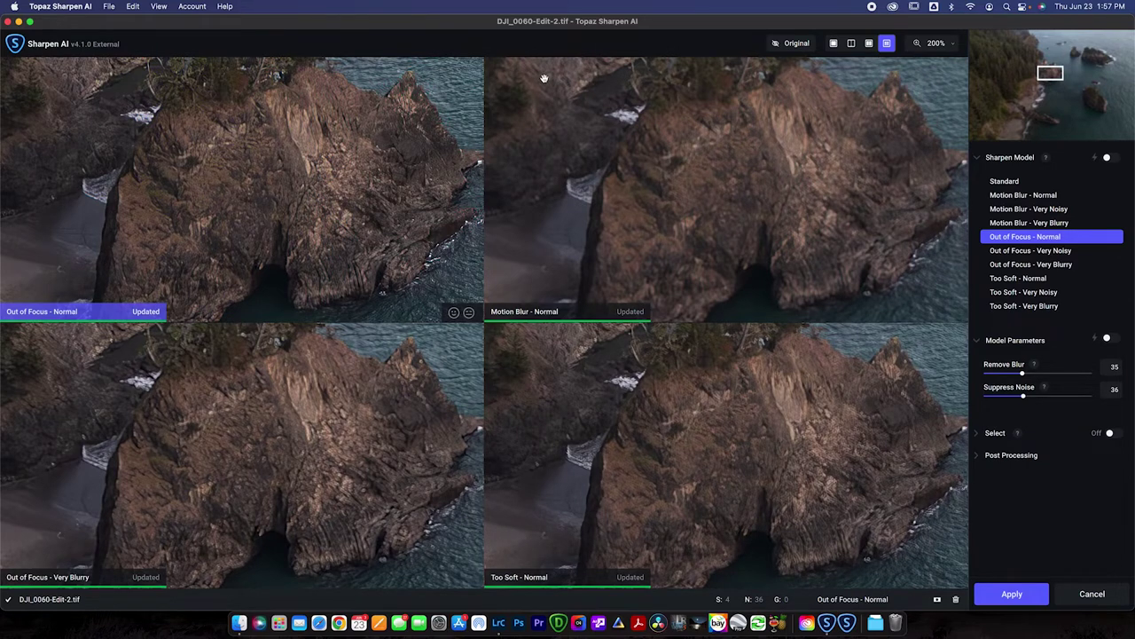
left_click(546, 256)
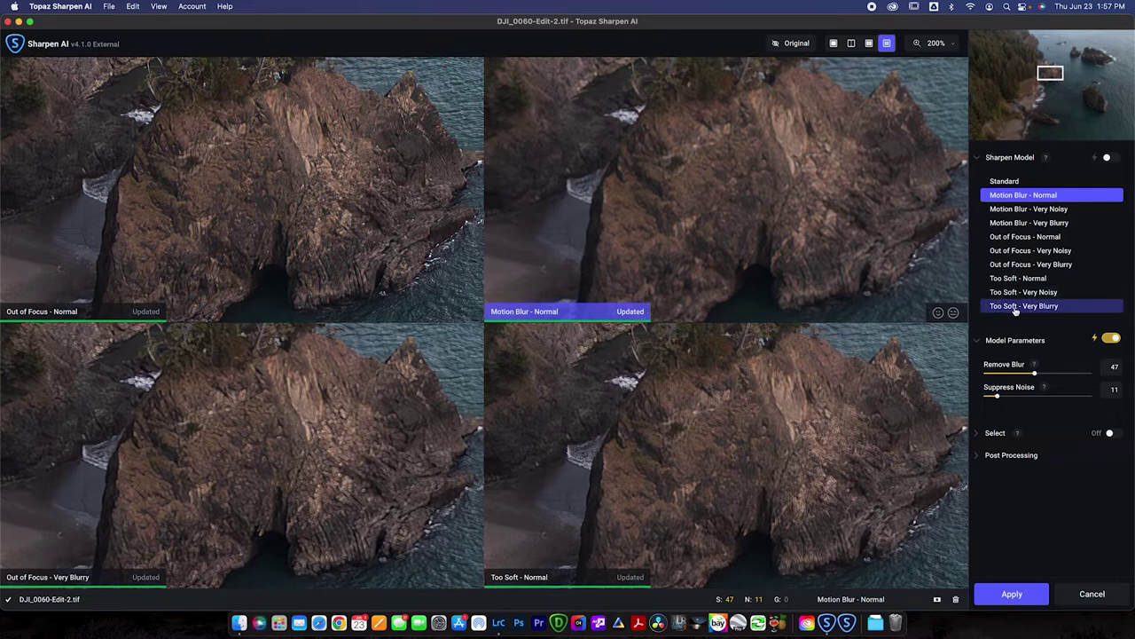
left_click(1022, 305)
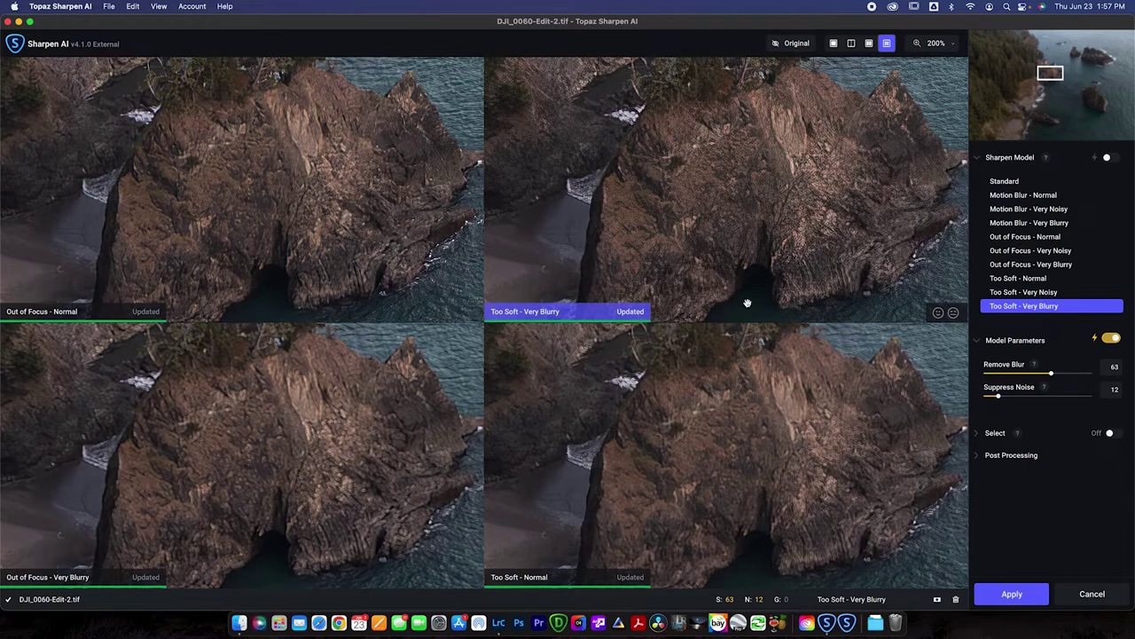
- Choose Out of Focus - Normal in a split view with automatic model parameters and compare the arched rock with the original
left_click(147, 168)
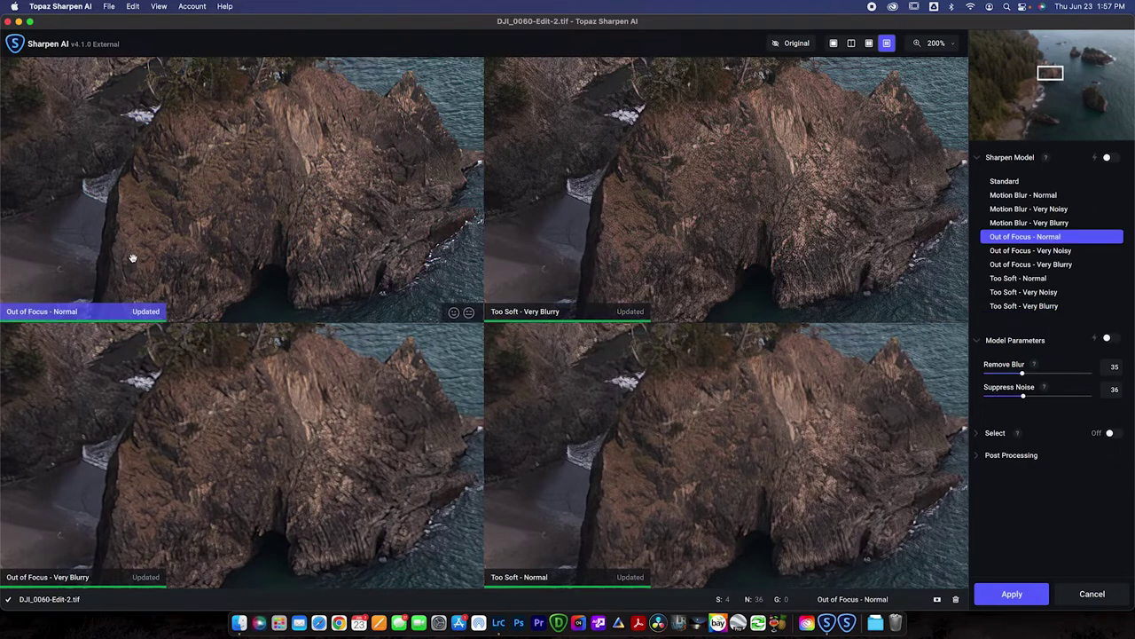
double_click(219, 236)
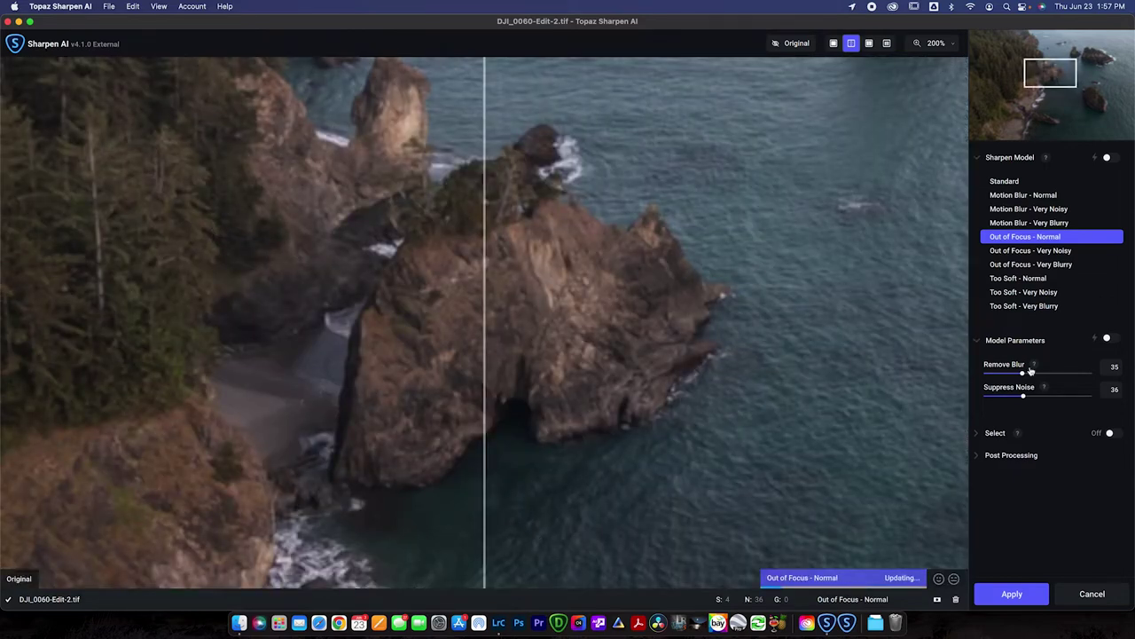
left_click(1114, 341)
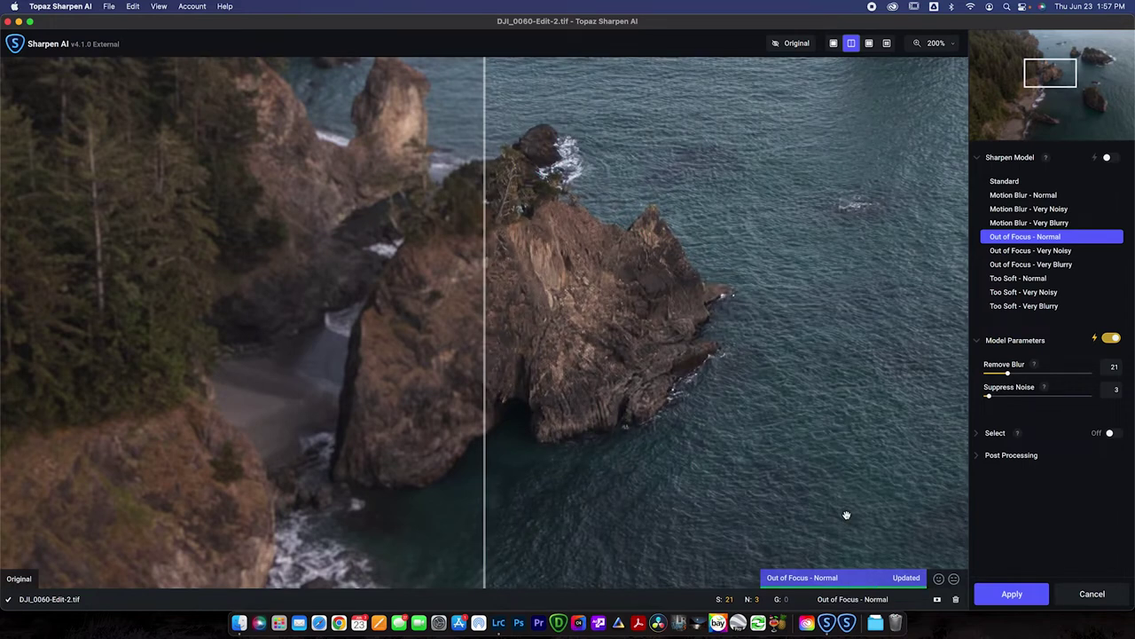
left_click_drag(485, 311, 254, 215)
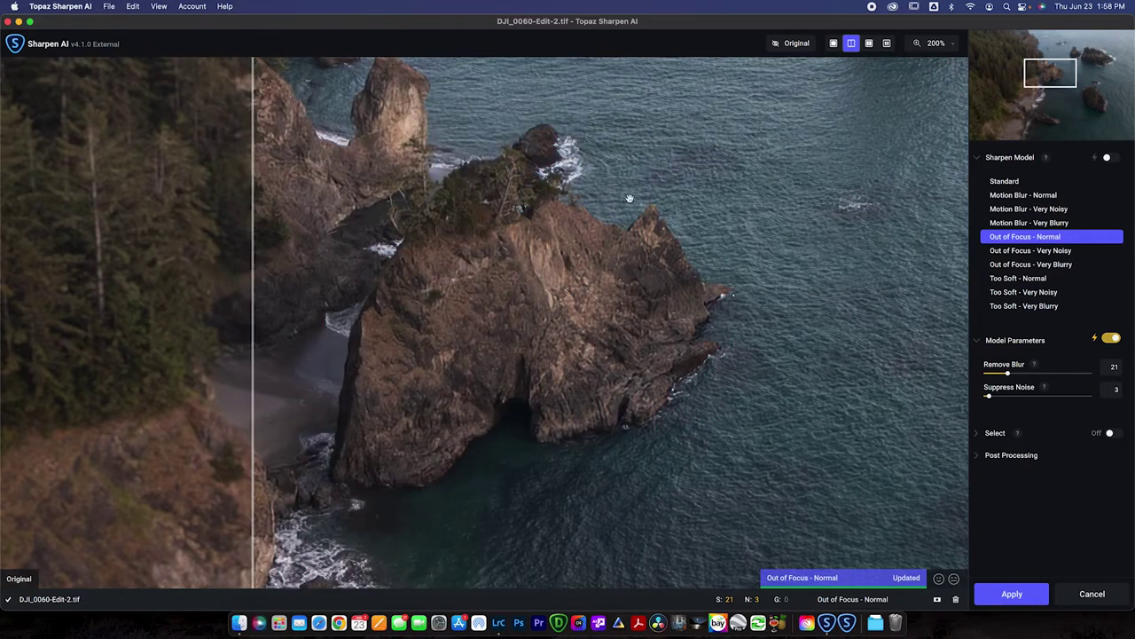
- Set Remove Blur to 44 for Out of Focus - Normal and compare the arched rock with the original
left_click(1056, 373)
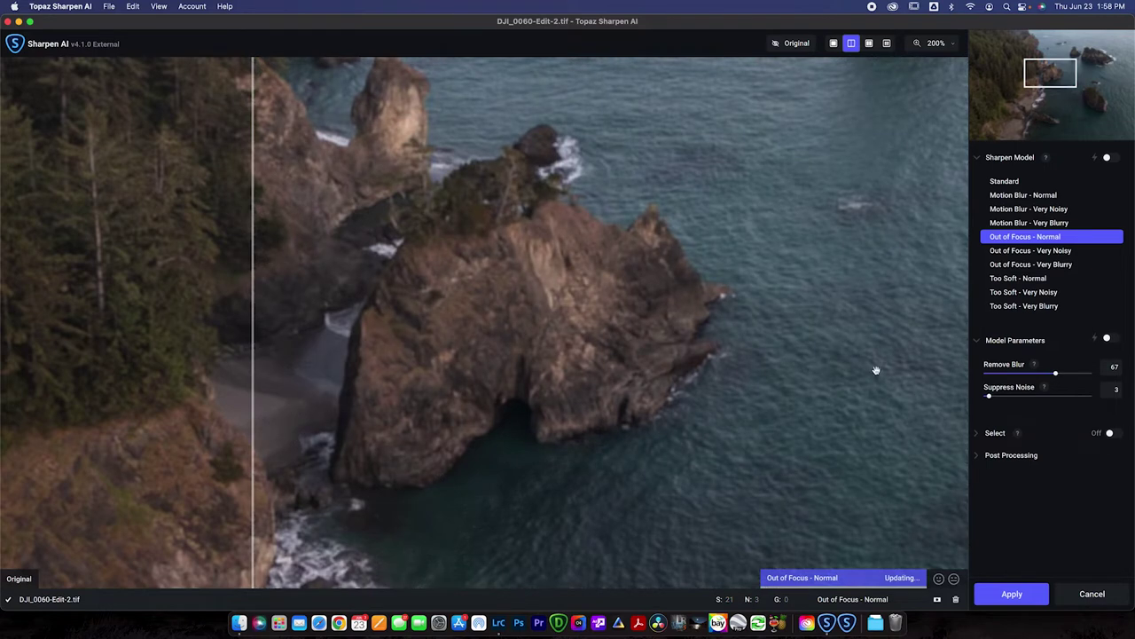
left_click_drag(1057, 375, 1033, 381)
left_click_drag(252, 299, 479, 325)
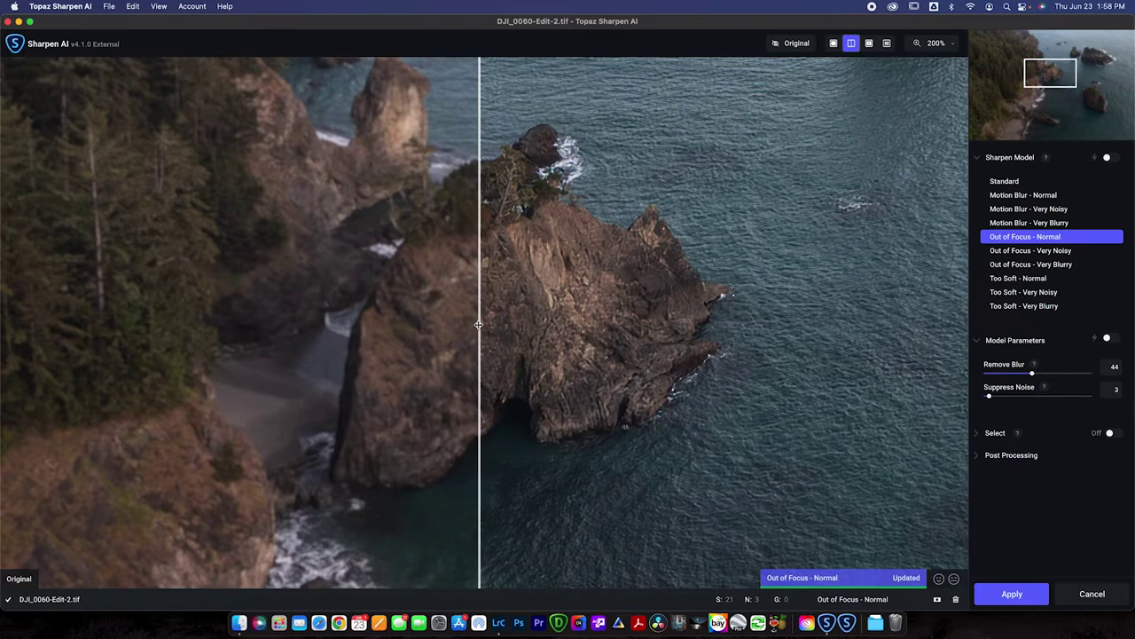
left_click_drag(478, 325, 538, 390)
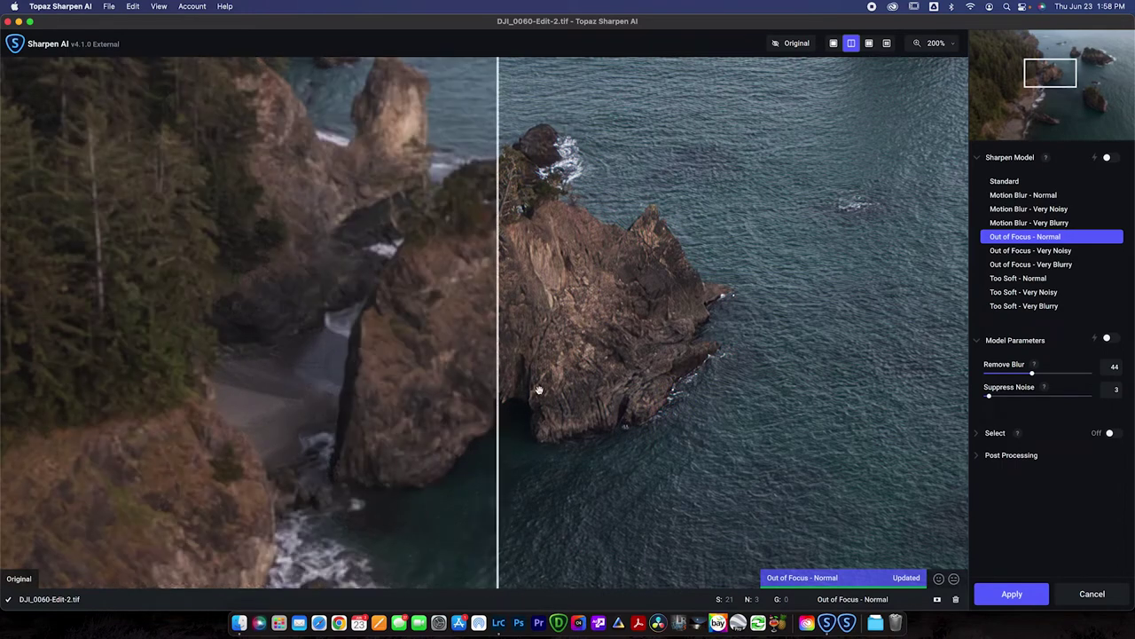
- Examine the sharpened rocks, cliffs, water and forest against the original across the coastal photo at 100%
left_click(940, 44)
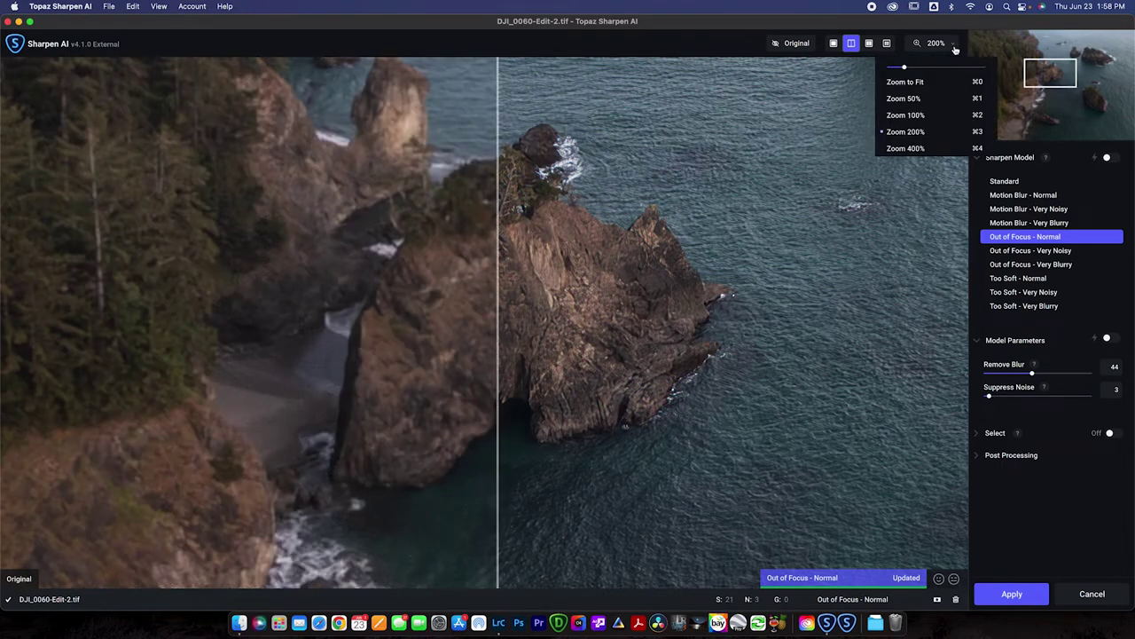
left_click(935, 115)
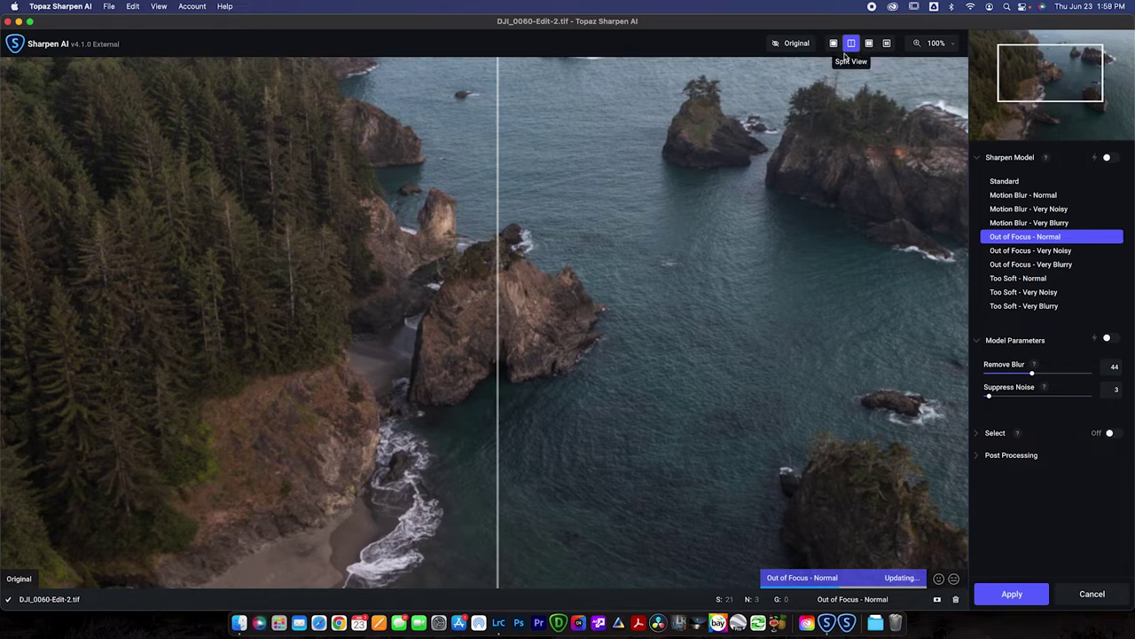
left_click_drag(503, 230, 497, 190)
left_click(541, 196)
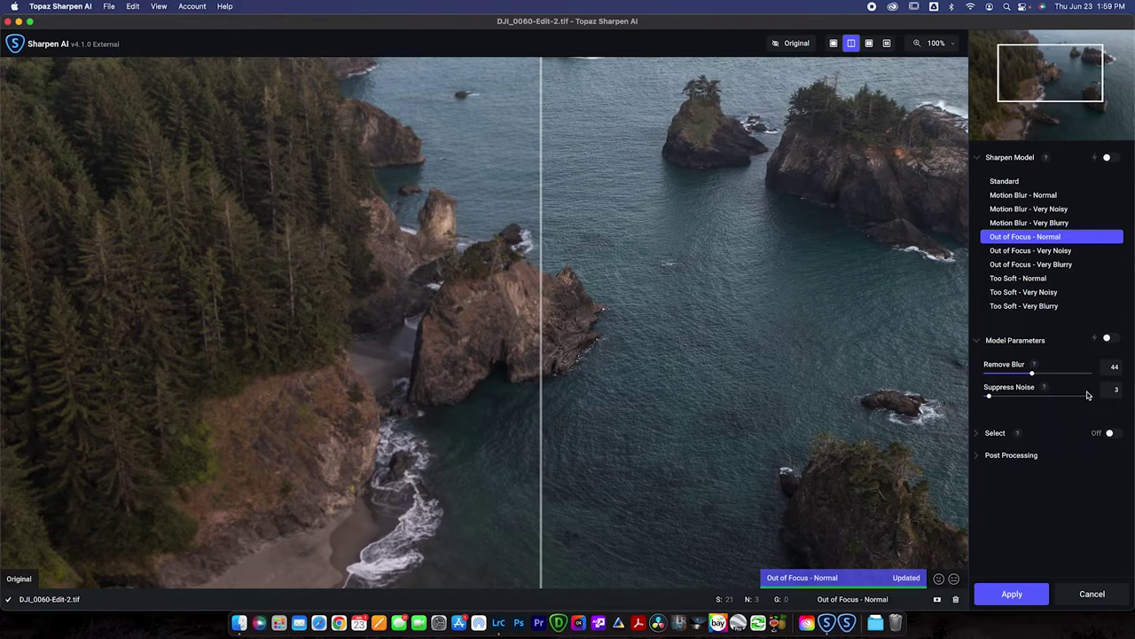
left_click_drag(543, 367, 460, 377)
left_click_drag(705, 346, 327, 500)
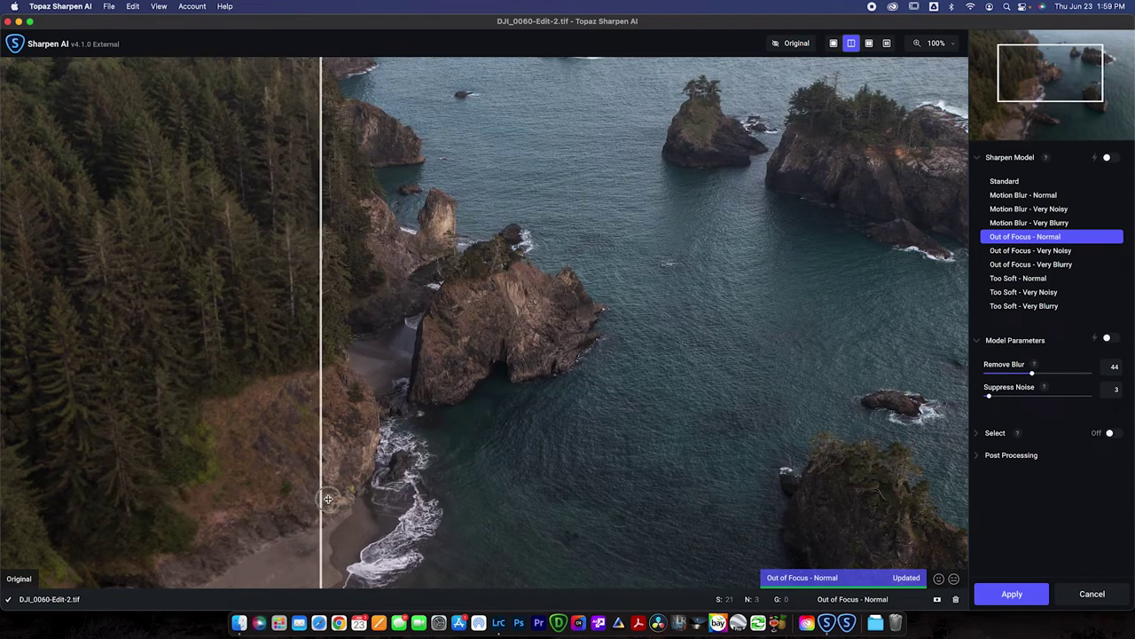
left_click_drag(327, 500, 2, 499)
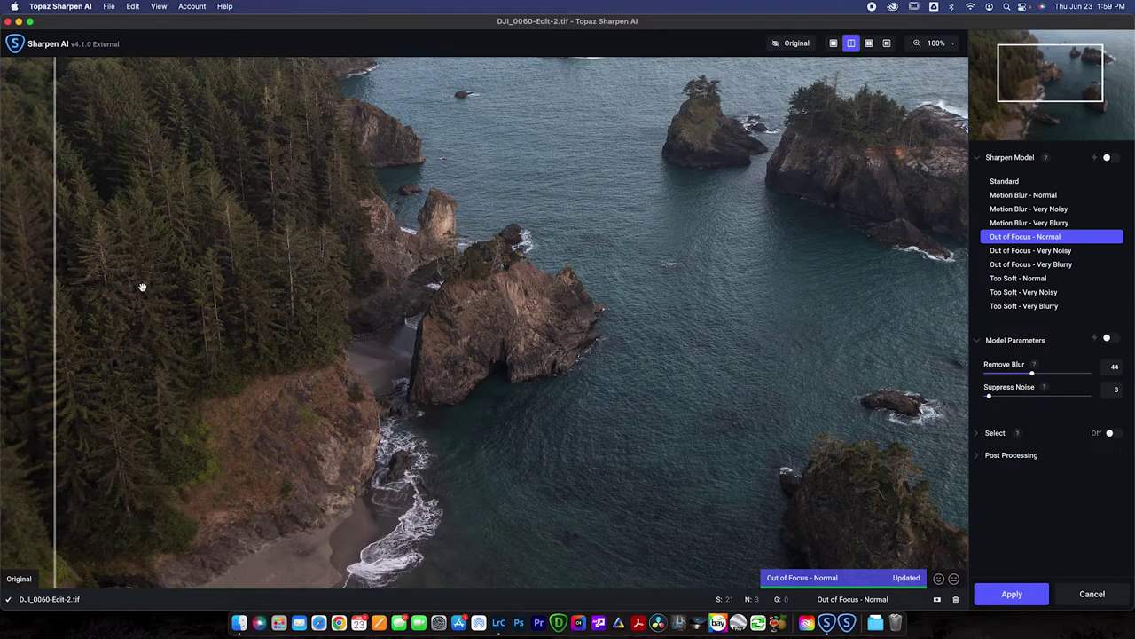
left_click_drag(58, 282, 206, 268)
left_click_drag(98, 278, 334, 303)
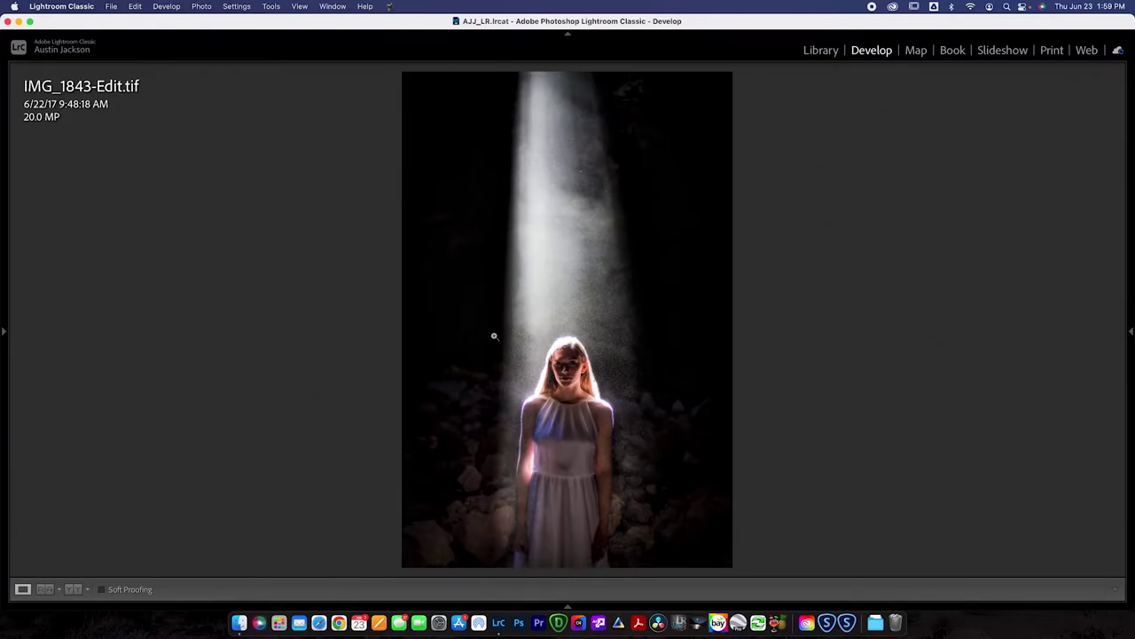
- Examine the sharpness of the woman's face in IMG_1843-Edit.tif in Lightroom Classic at high magnification
left_click(568, 373)
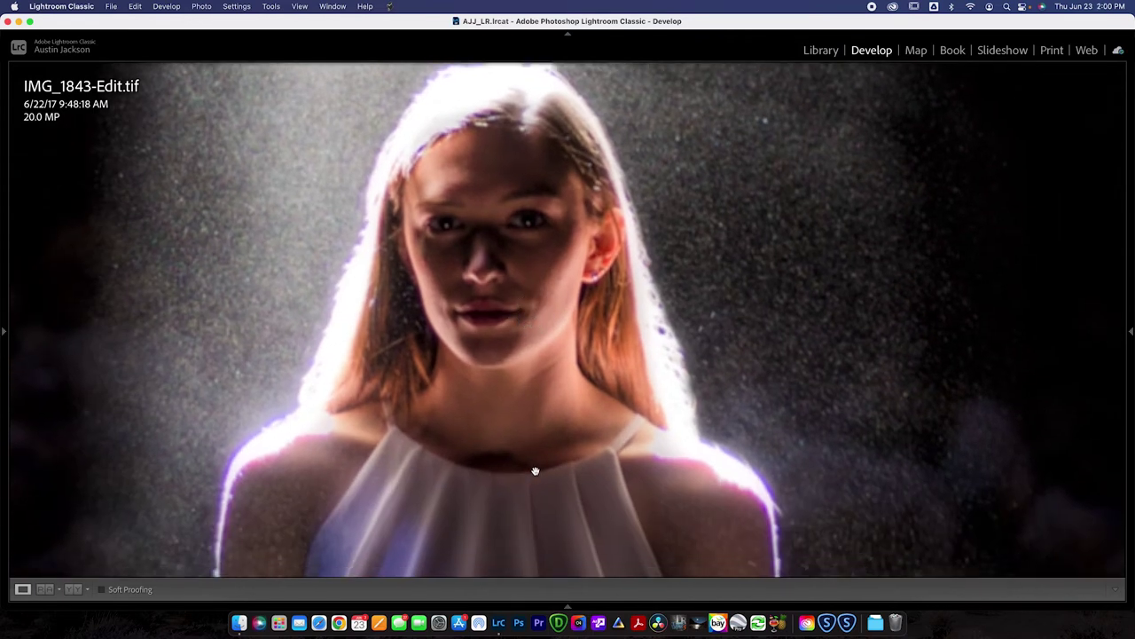
left_click(477, 221)
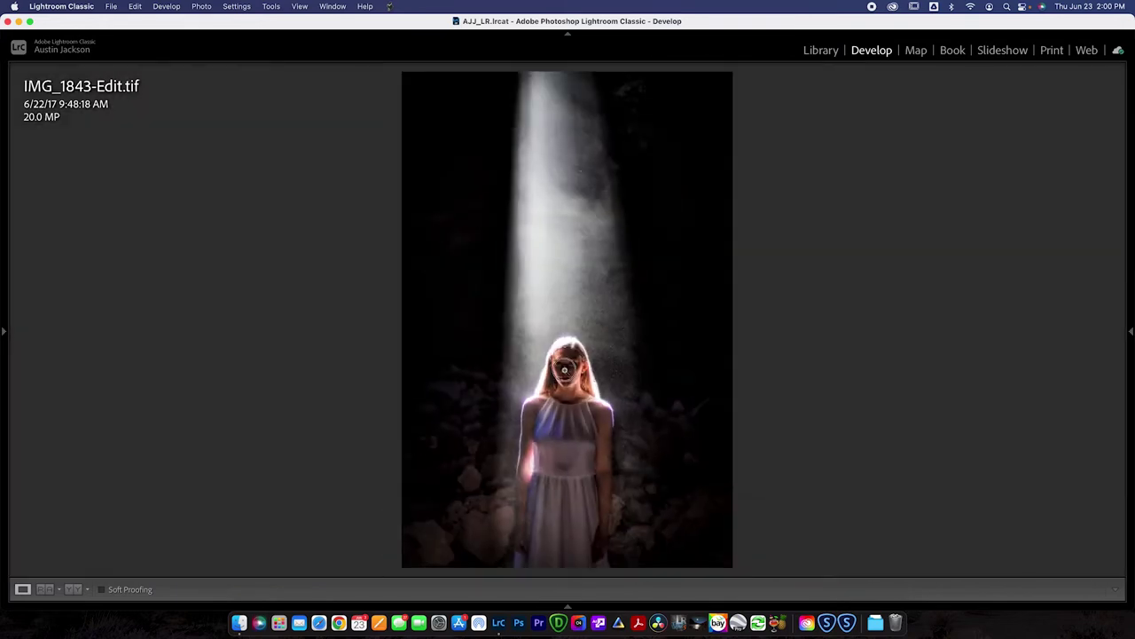
left_click(564, 369)
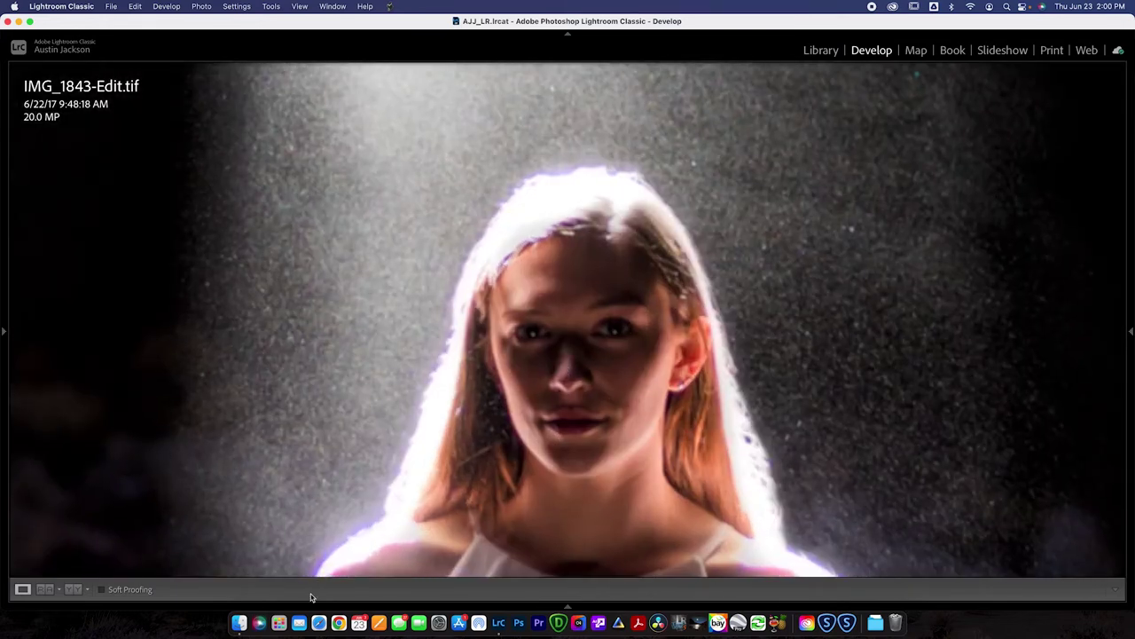
- Open the portrait IMG_1843-Edit.tif in Topaz Sharpen AI with the Edit Original option
mouse_move(310, 598)
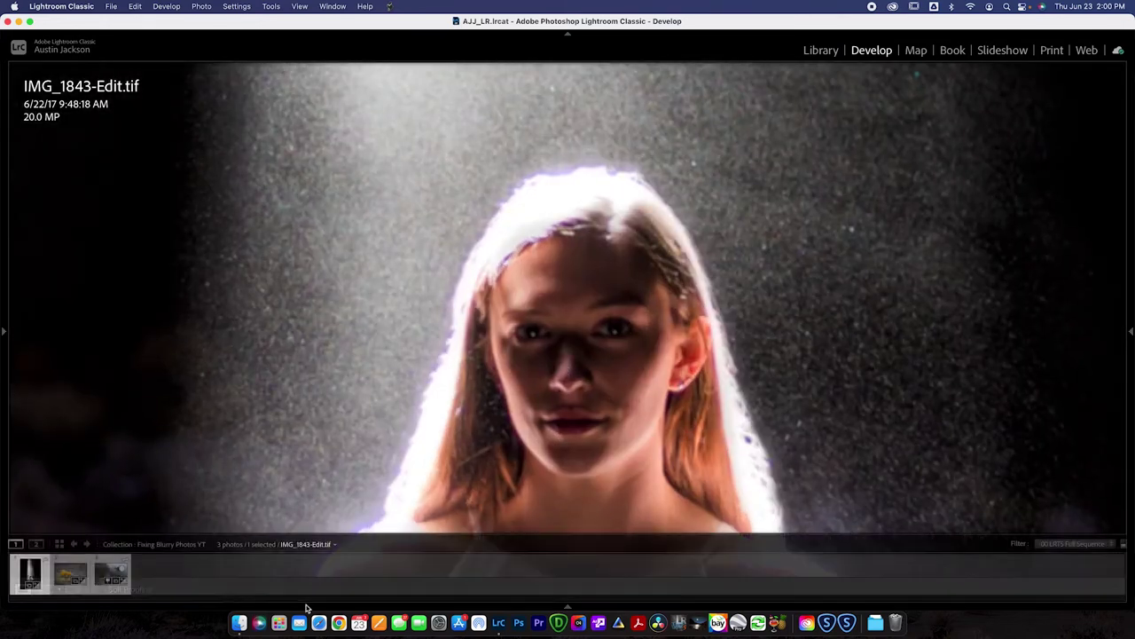
right_click(31, 579)
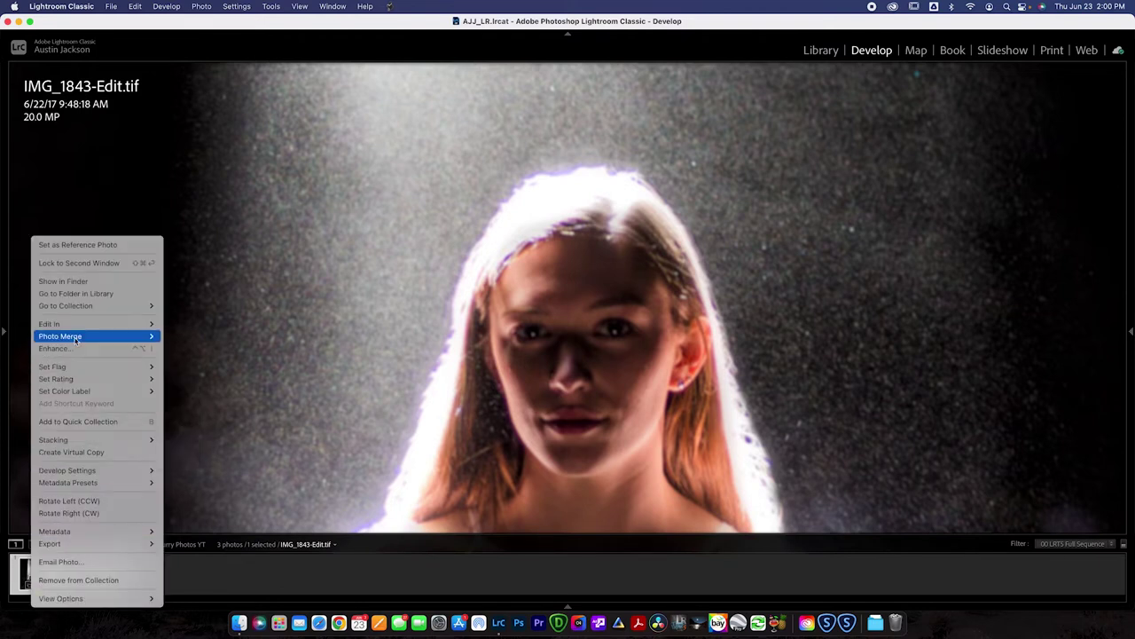
mouse_move(71, 324)
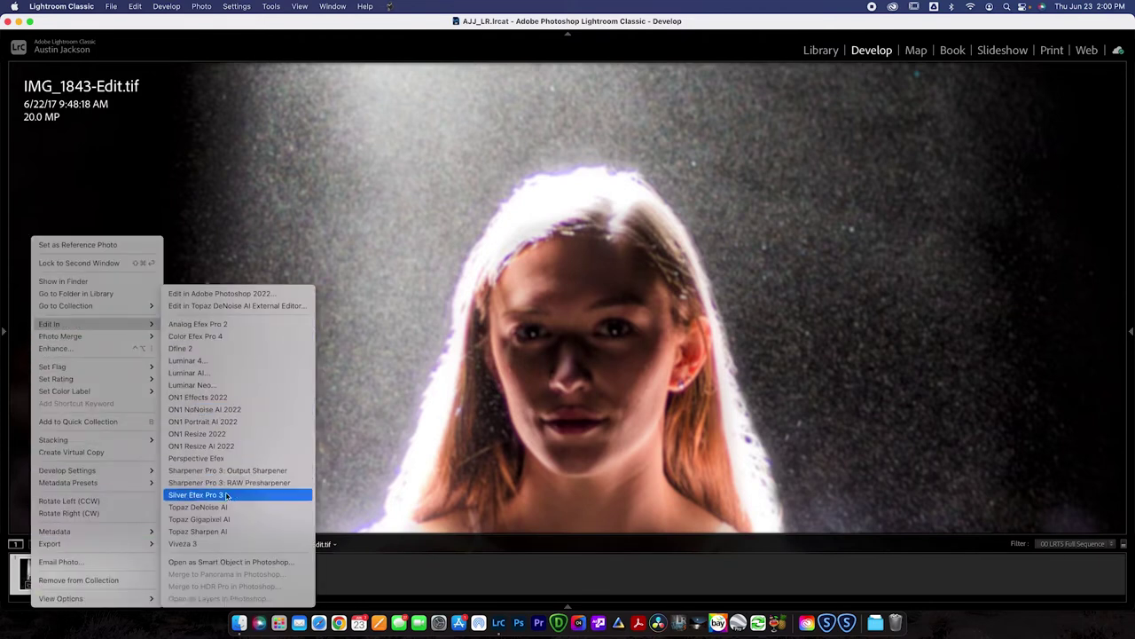
left_click(225, 531)
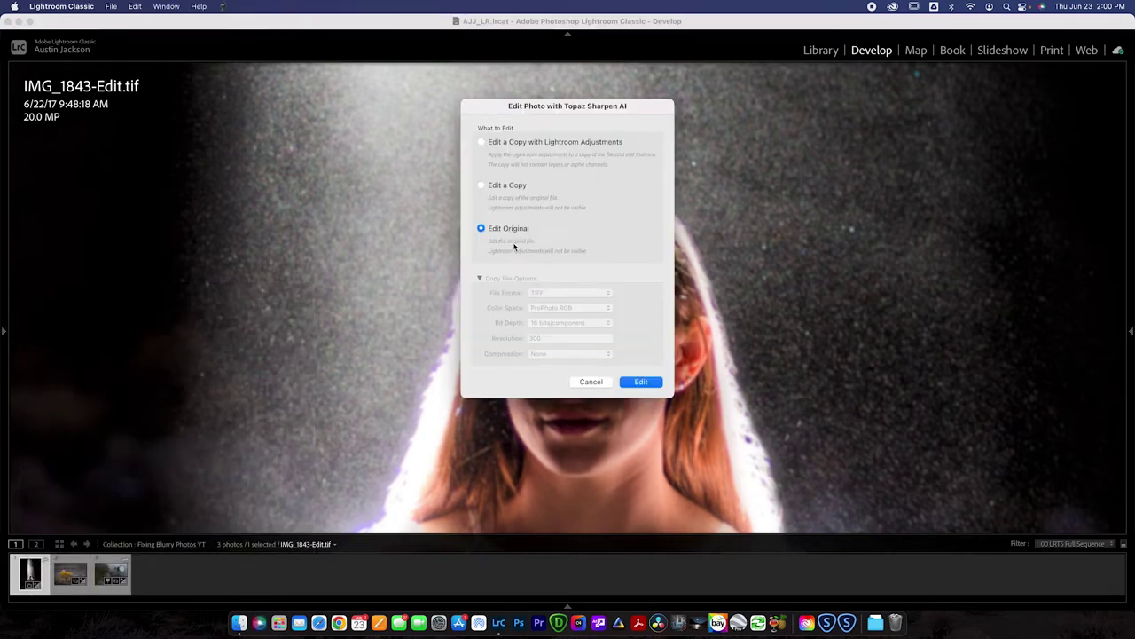
left_click(654, 387)
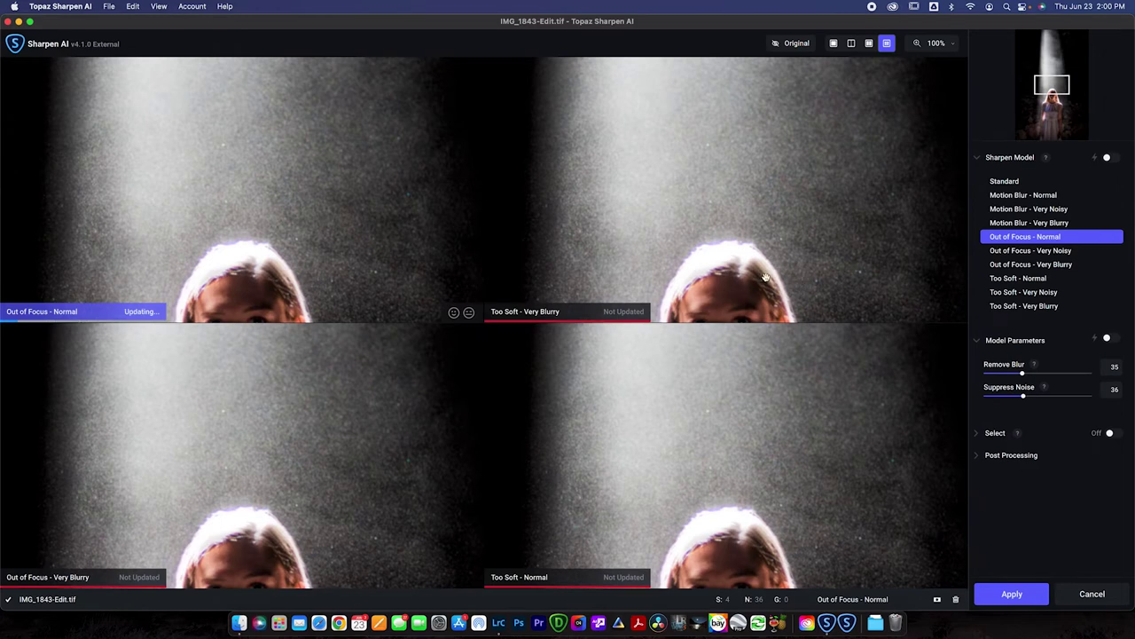
- Compare the four sharpening models side by side on the woman's face at 200%
left_click_drag(721, 296, 725, 106)
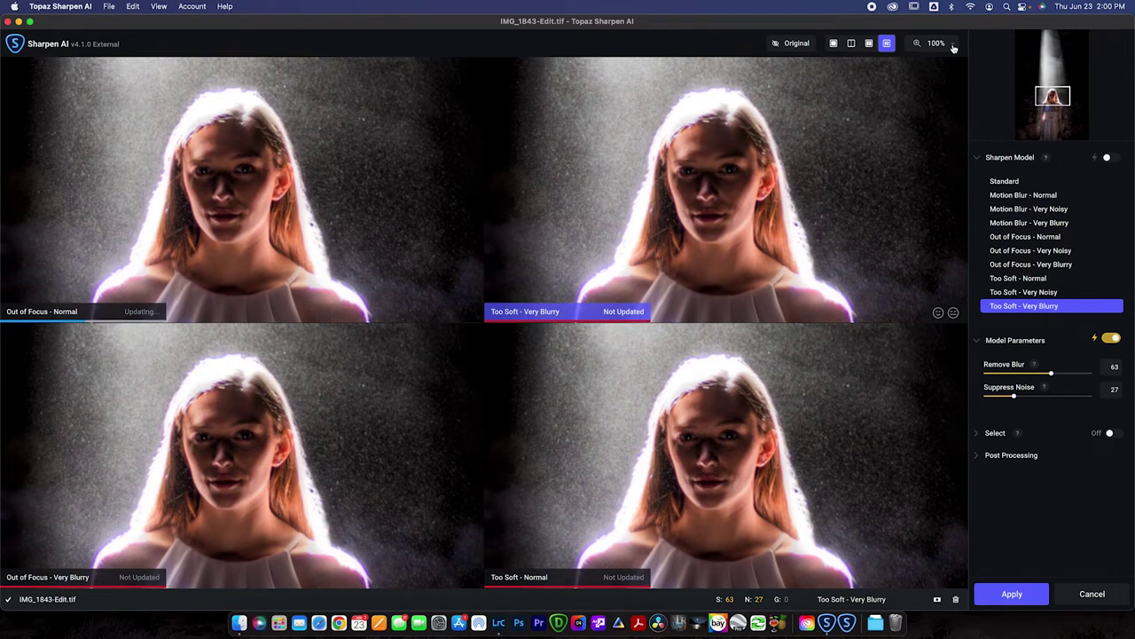
left_click(943, 43)
left_click(949, 102)
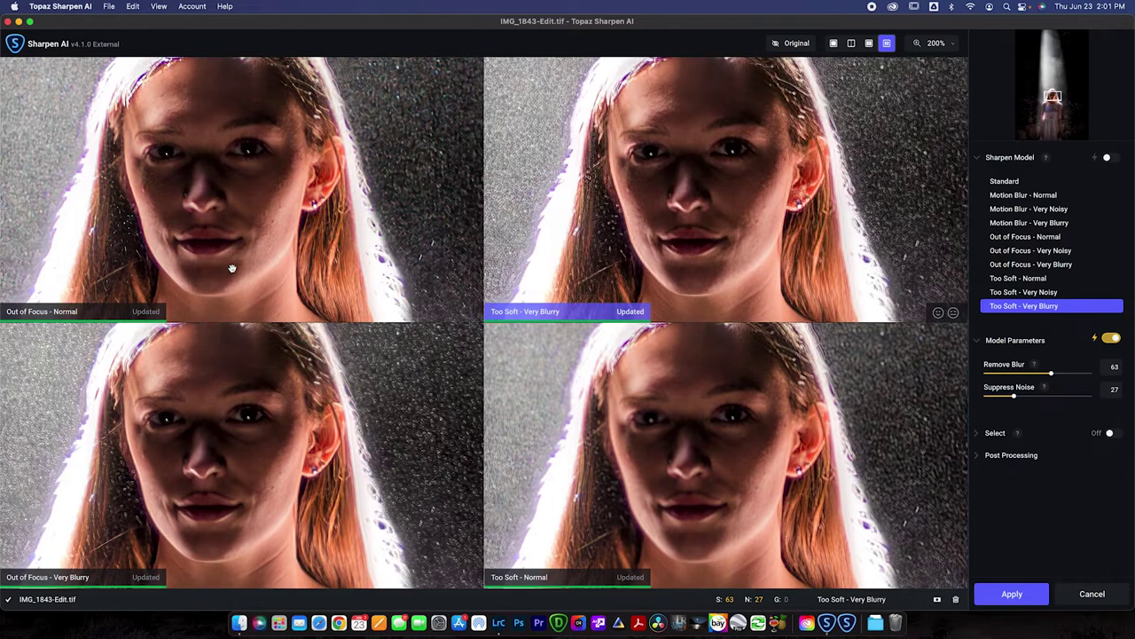
- Choose Out of Focus - Normal in a split view with automatic model parameters and compare the woman's face with the original
double_click(244, 240)
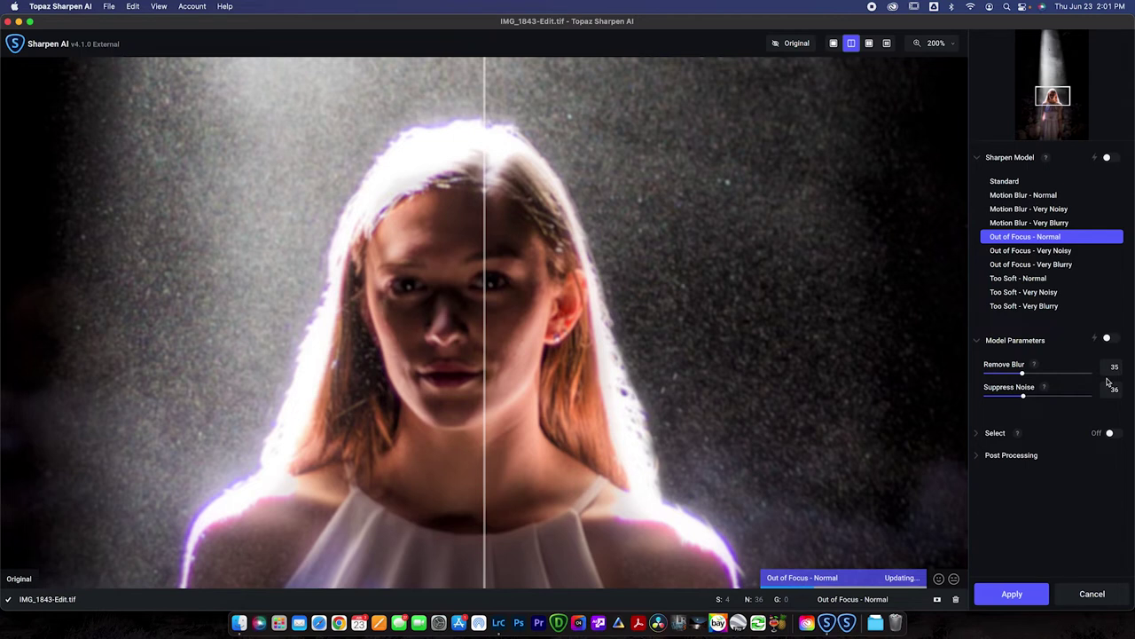
left_click(1112, 341)
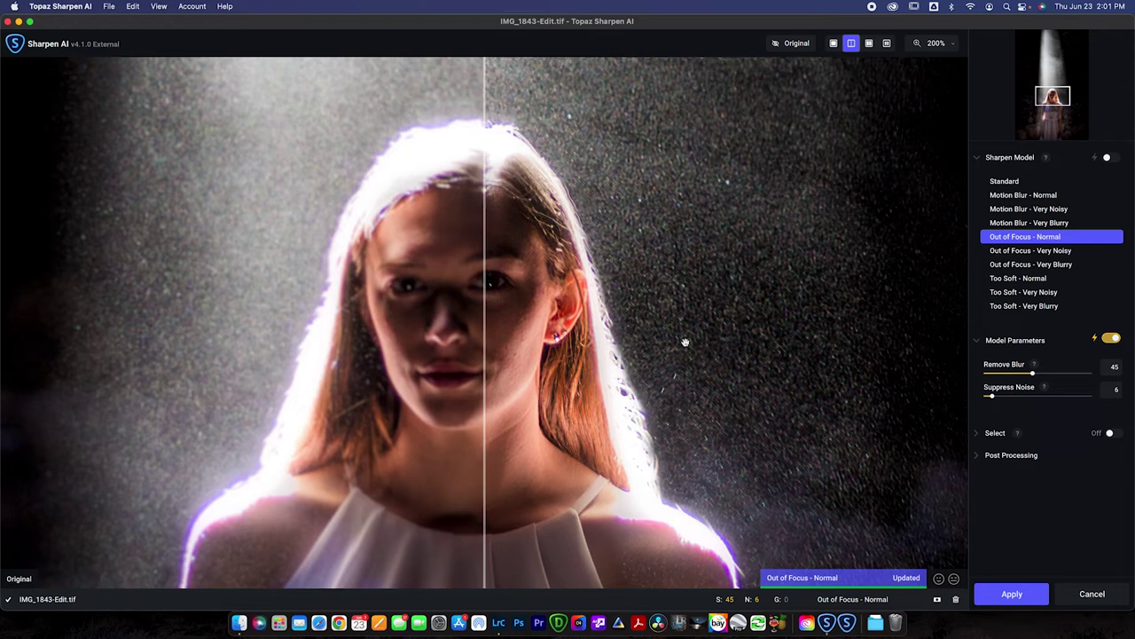
left_click_drag(485, 335, 471, 213)
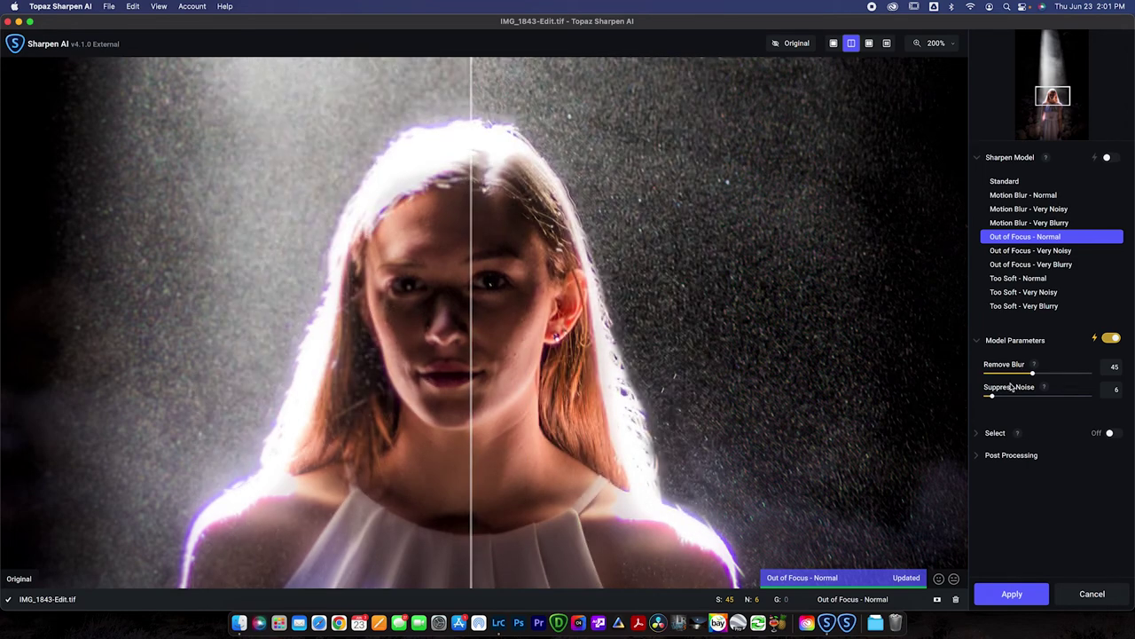
- Limit the sharpening to the woman by turning on Select with the Auto - Subjects mask
left_click(1111, 433)
left_click(979, 433)
scroll(985, 431, "down", 3)
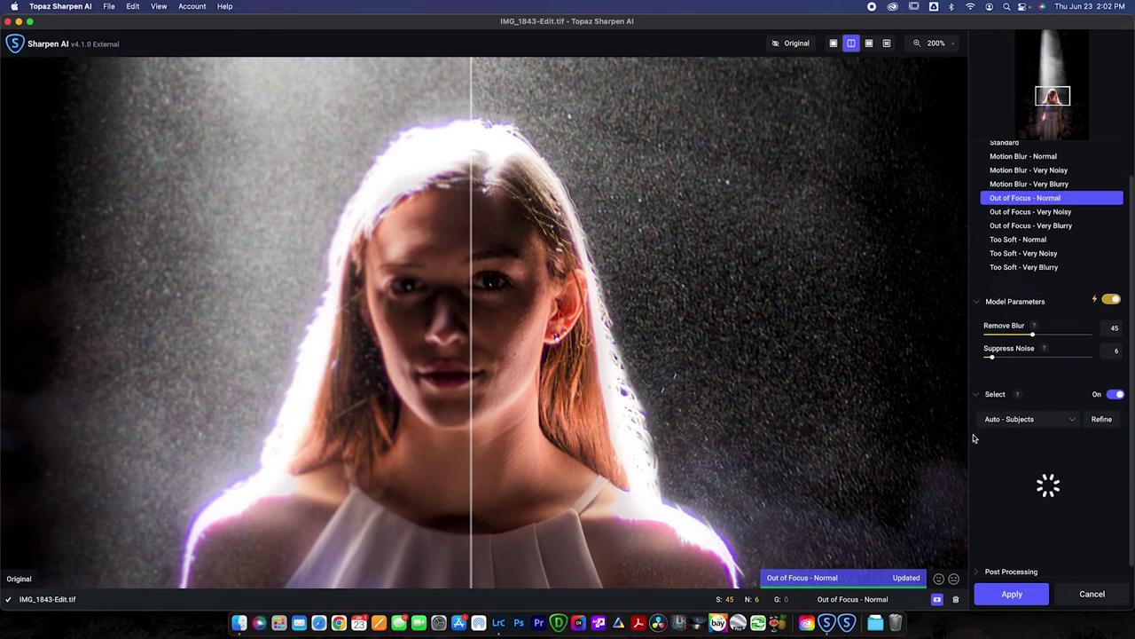
left_click(1012, 410)
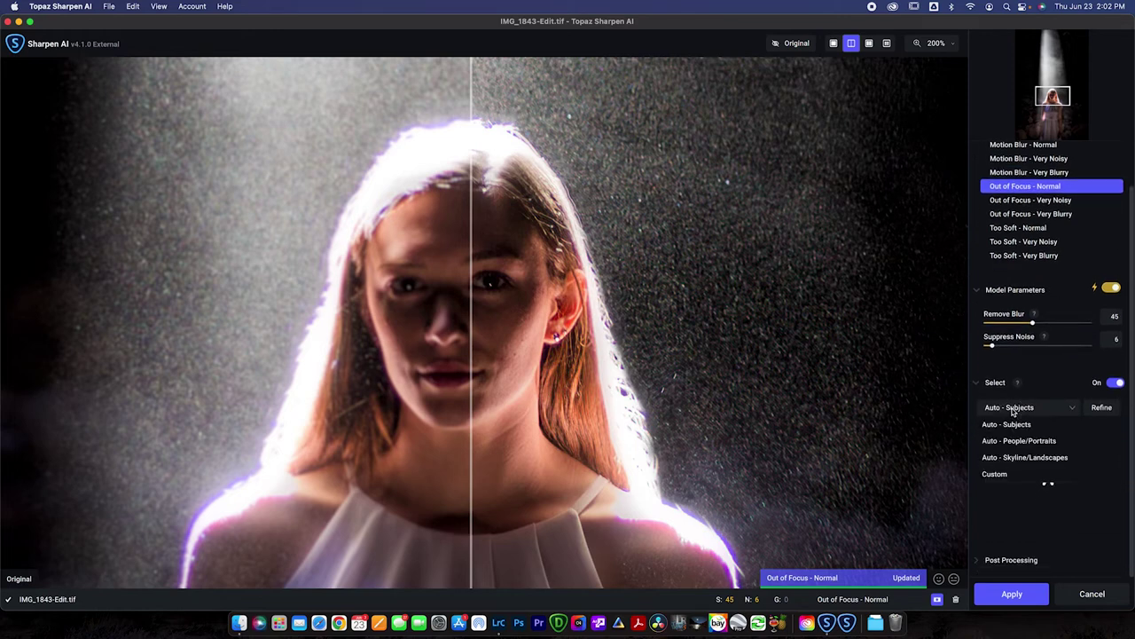
left_click(1029, 410)
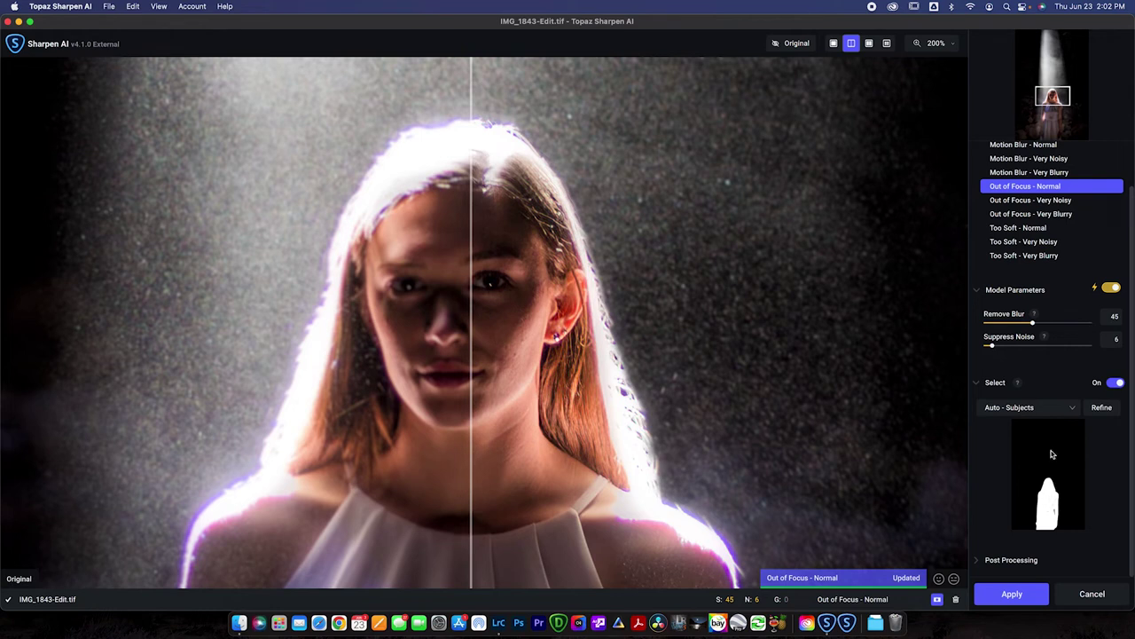
- Compare the masked sharpening of the woman's face, hair and dress with the original at 200% and 100%
left_click_drag(475, 291, 442, 266)
left_click_drag(360, 280, 449, 249)
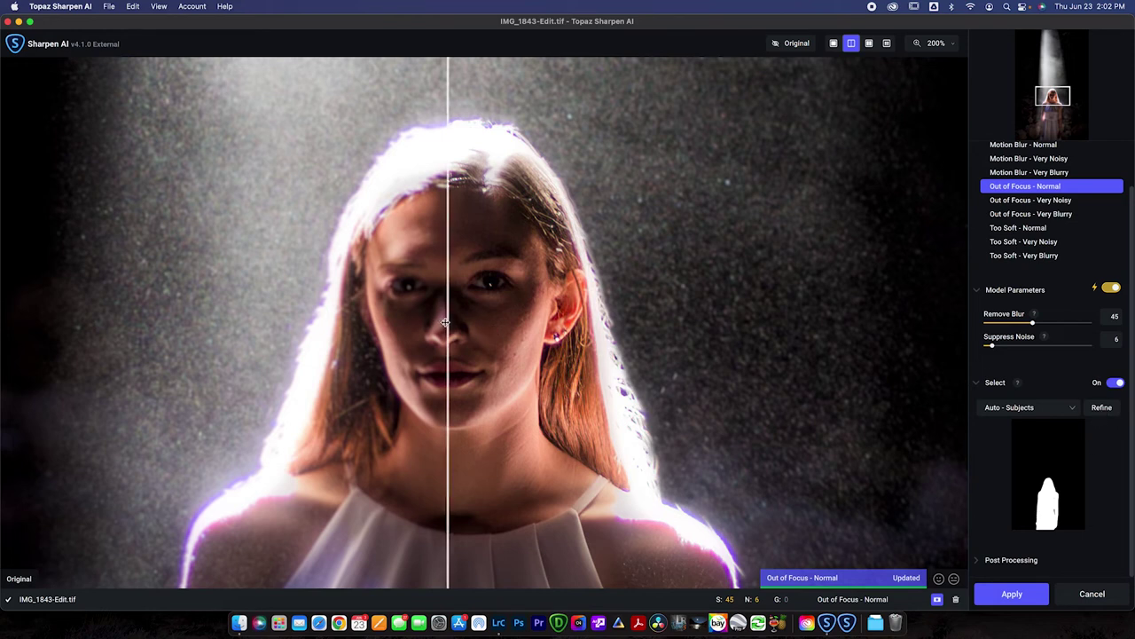
left_click_drag(445, 323, 442, 372)
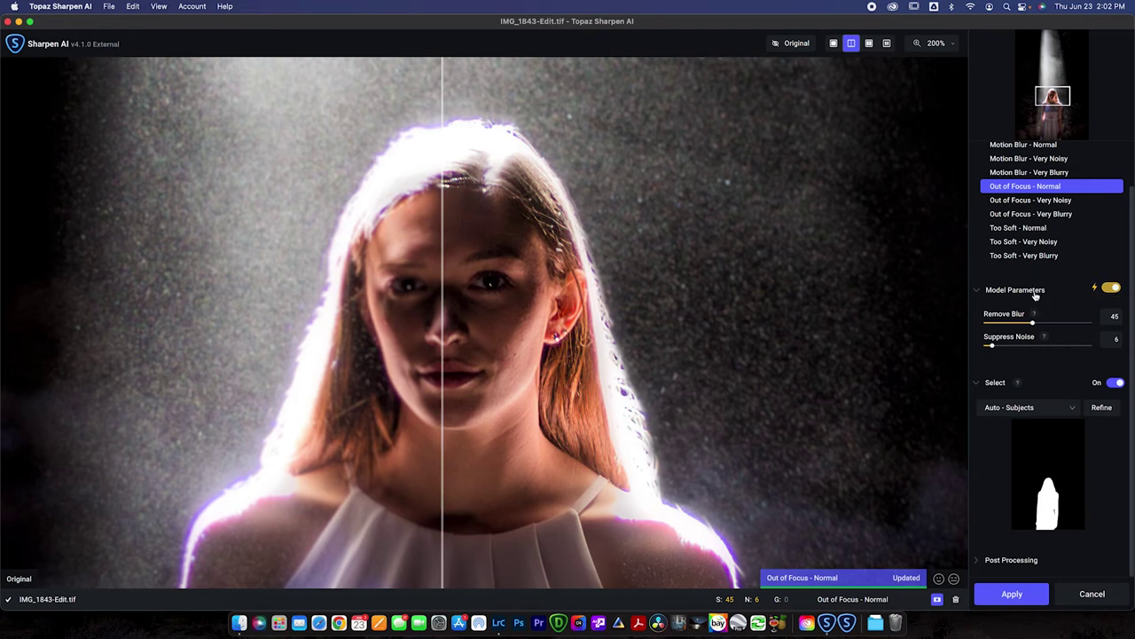
left_click(954, 44)
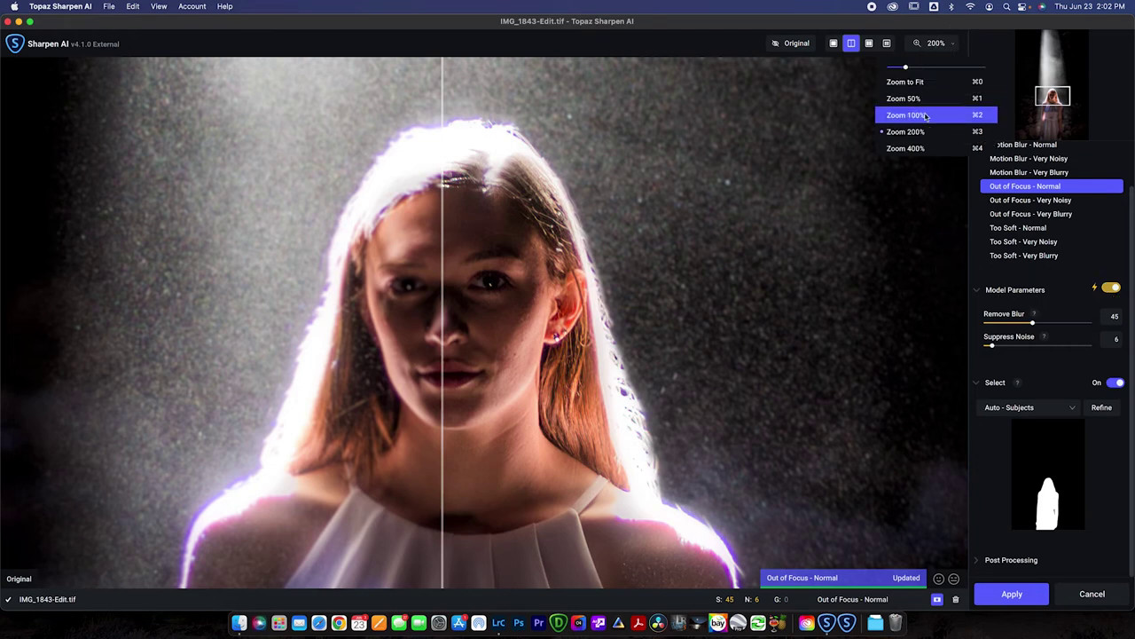
left_click(925, 116)
left_click_drag(700, 228, 707, 103)
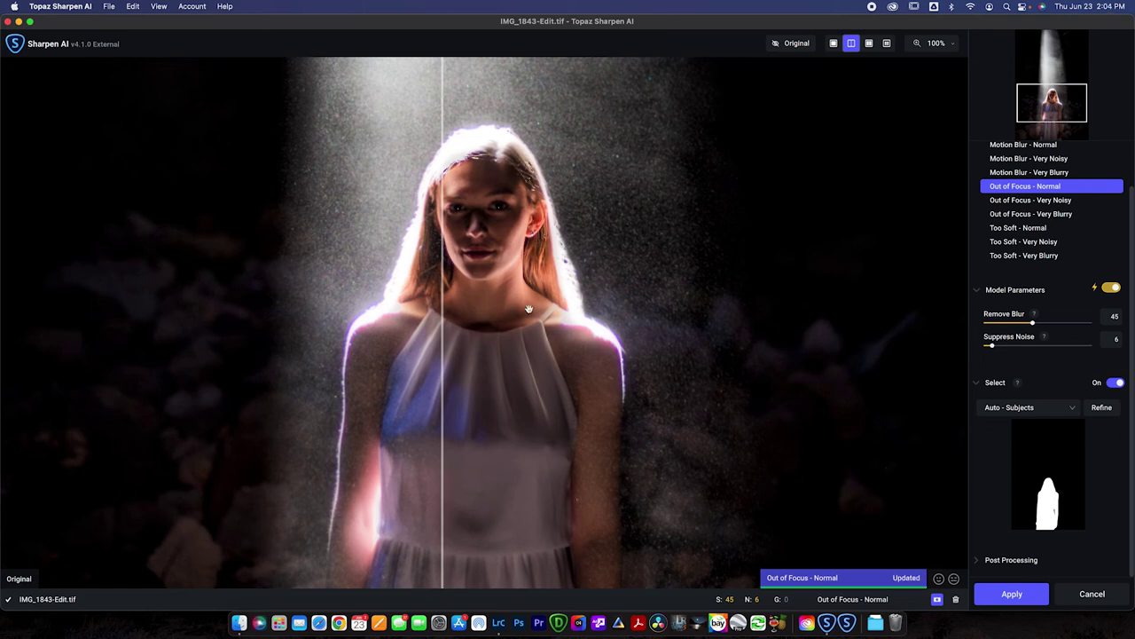
left_click_drag(441, 305, 611, 303)
left_click_drag(509, 302, 327, 274)
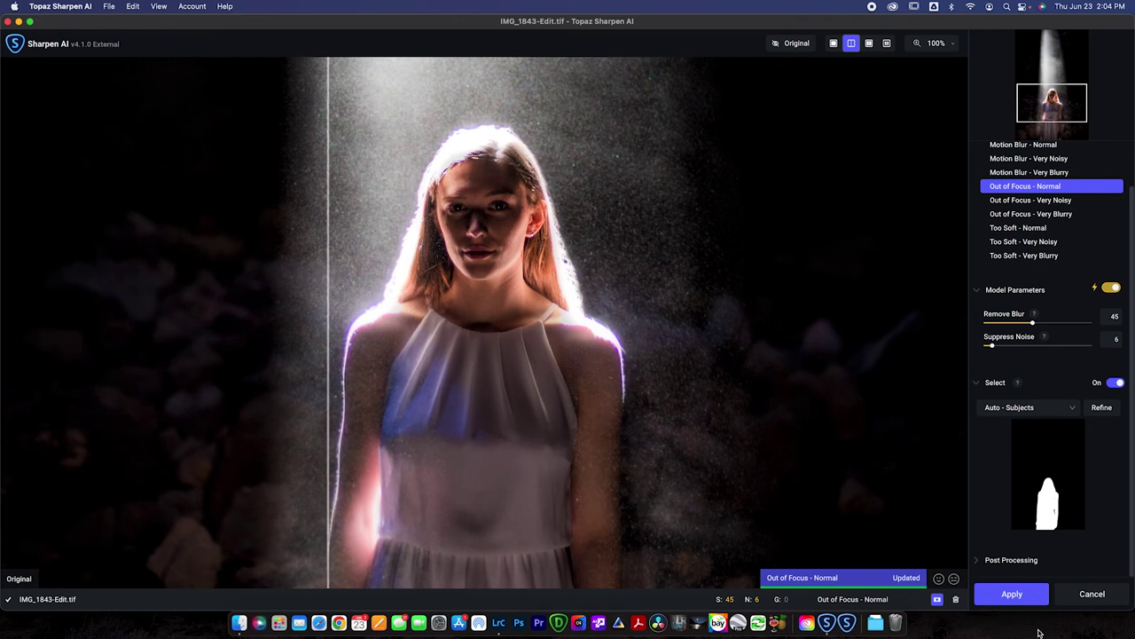